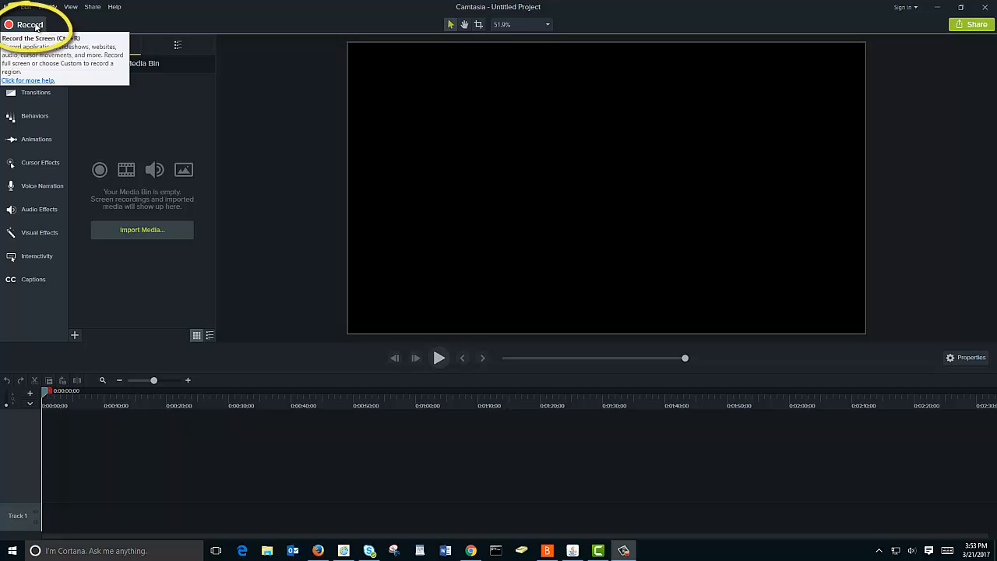
Step: Start a full-screen recording with the microphone set to not record
click(36, 26)
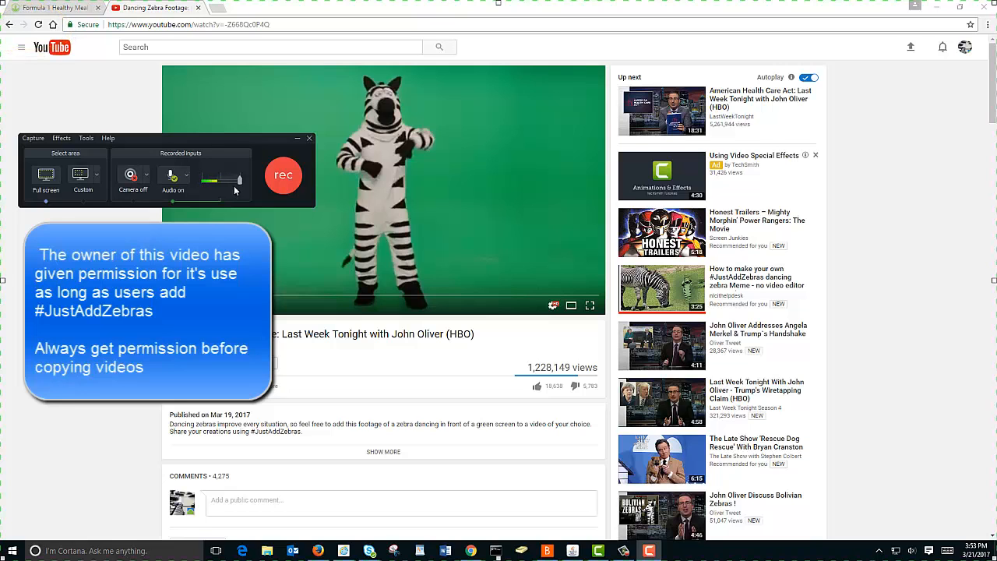
click(186, 179)
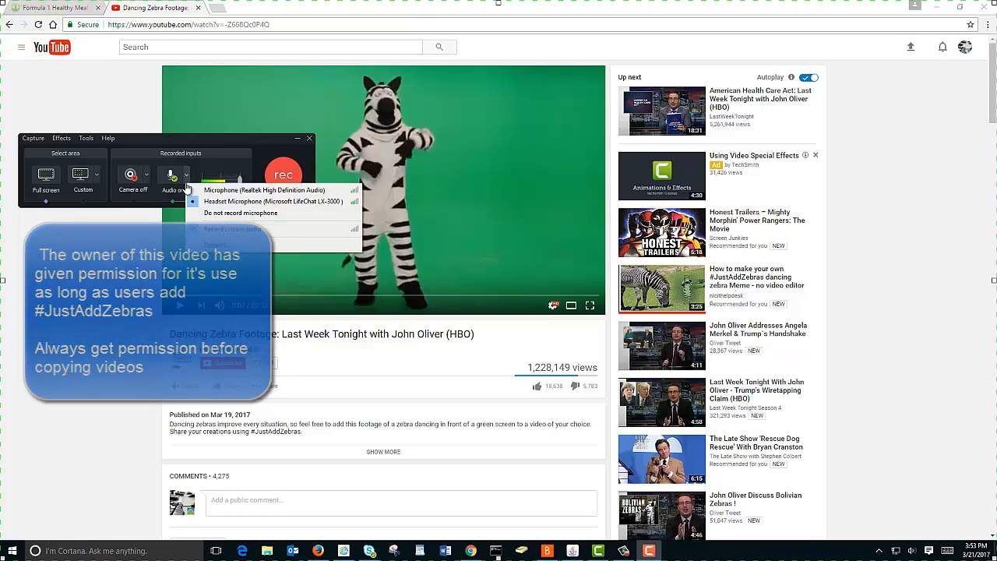
click(219, 212)
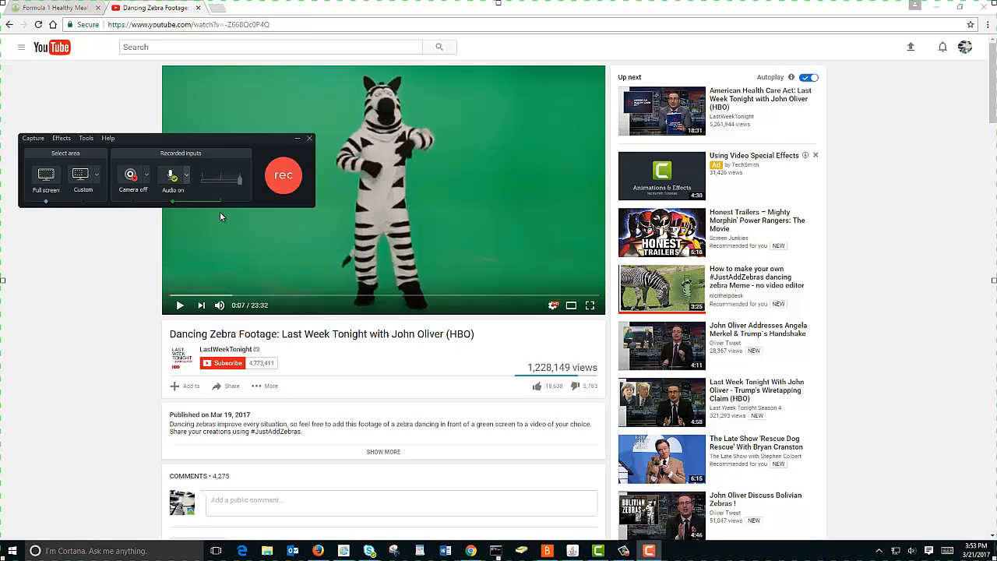
click(284, 174)
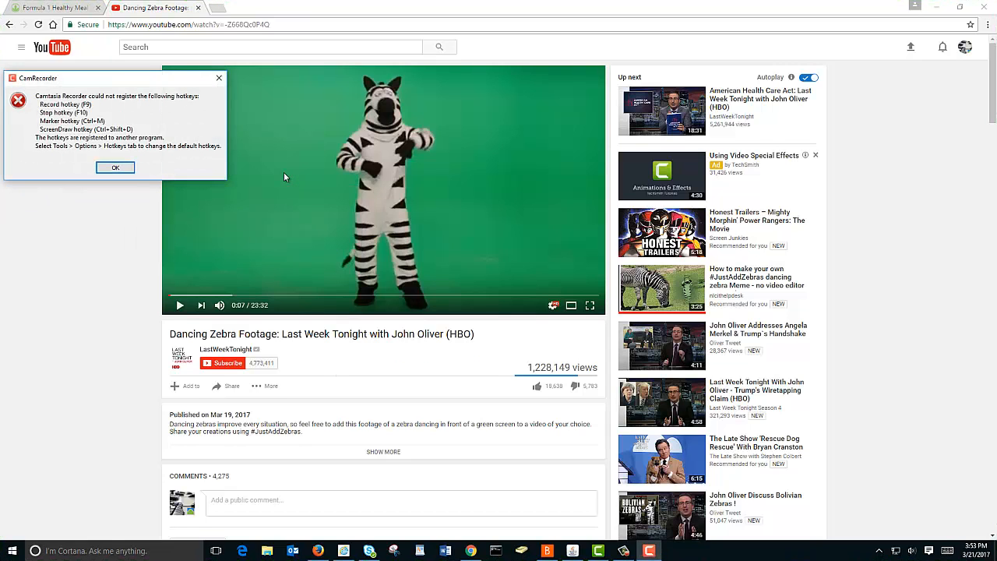
click(129, 167)
Step: Record the Dancing Zebra Footage playing in full screen on YouTube, and stop the recording after leaving full screen
click(181, 310)
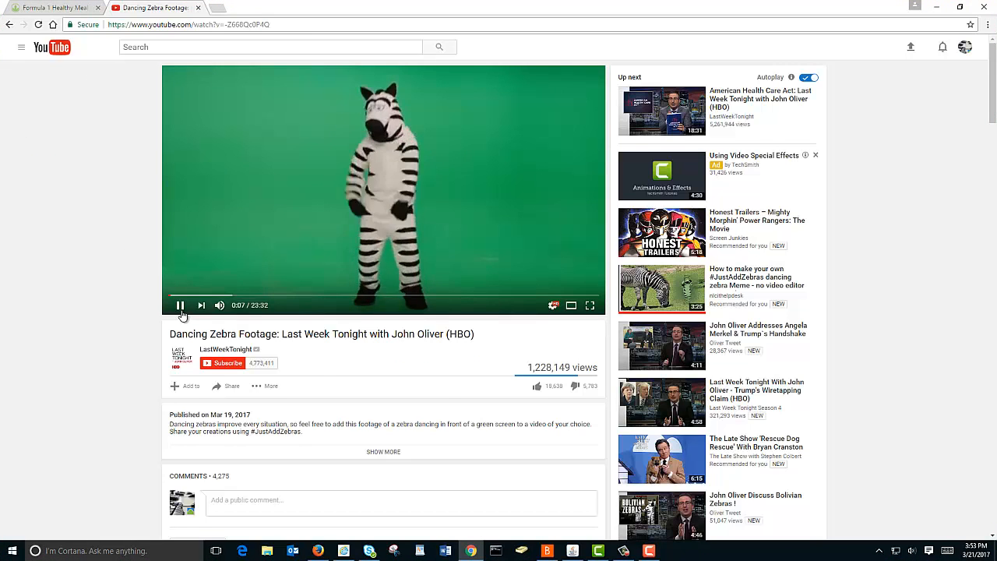
click(591, 306)
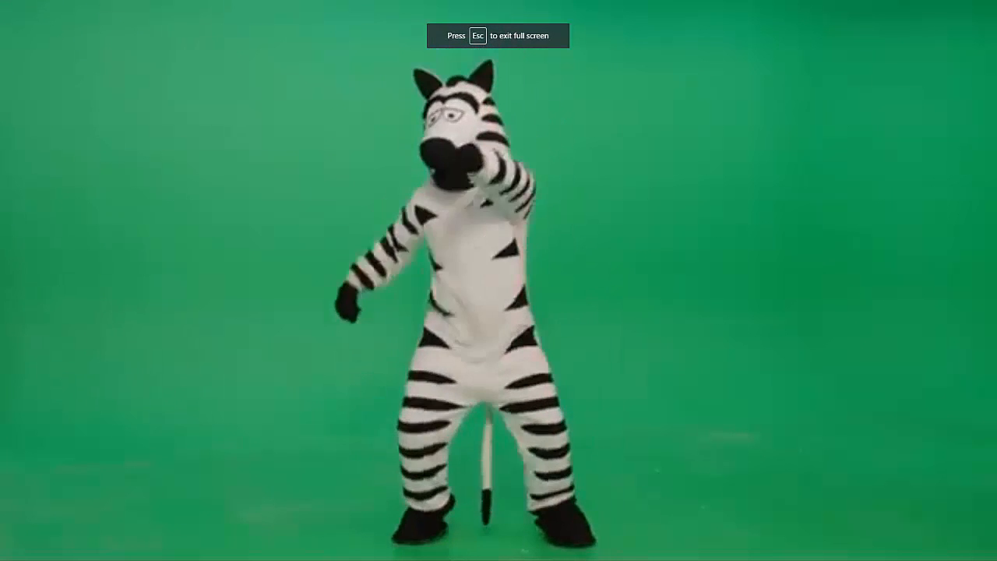
key(Escape)
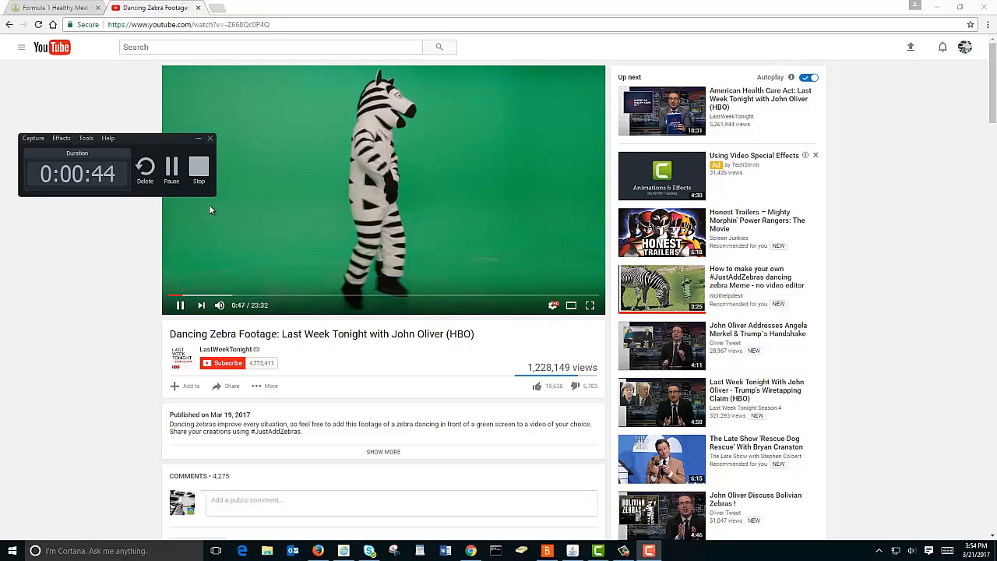
click(200, 183)
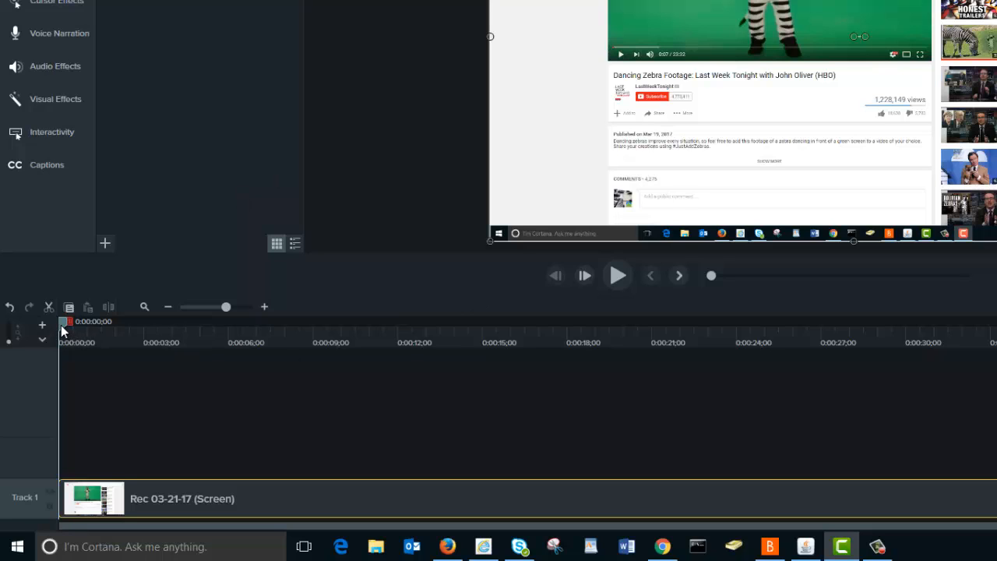
Step: Cut the opening of the zebra recording from the start to about 0:00:13;26
drag(63, 330, 434, 331)
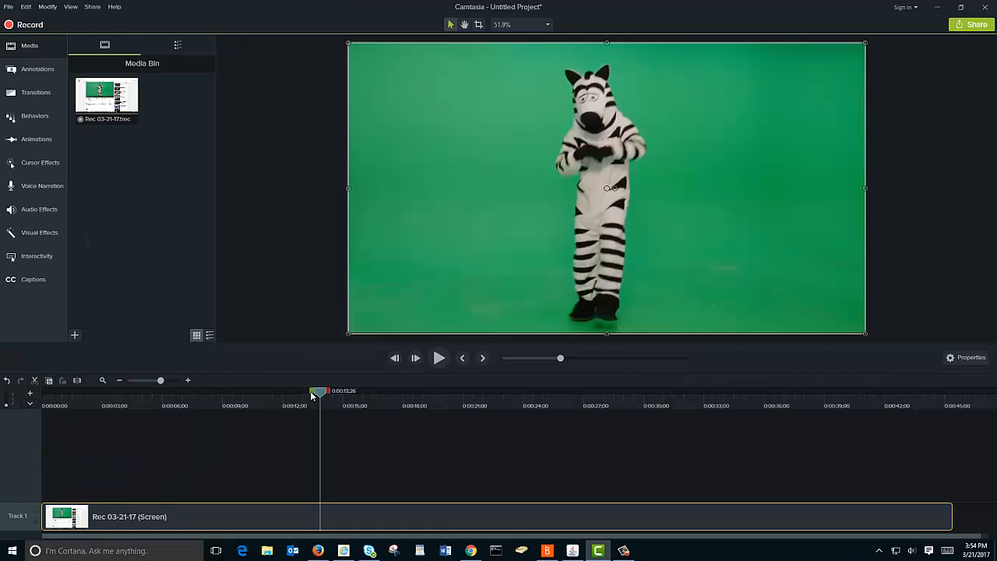
drag(312, 395, 191, 392)
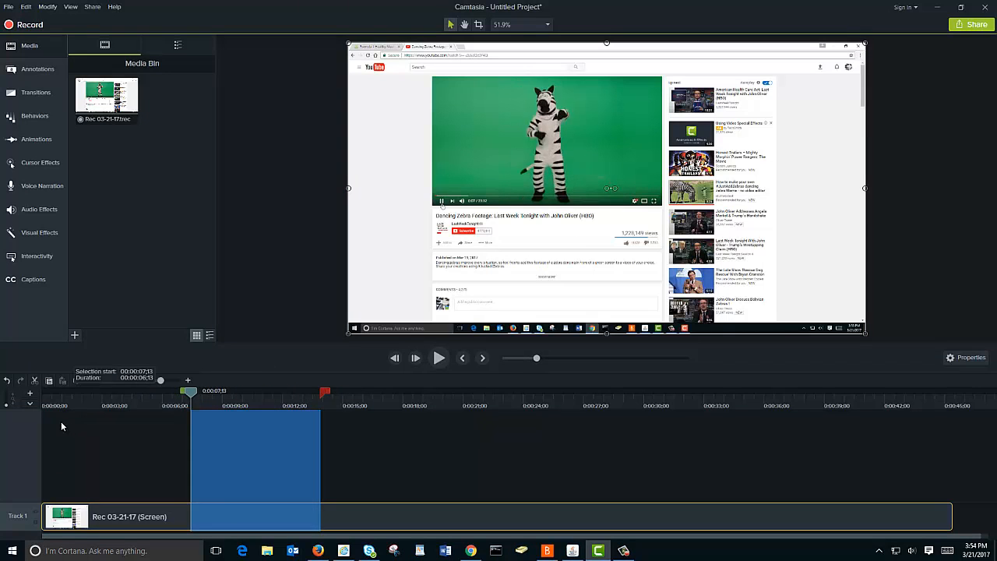
drag(61, 426, 22, 429)
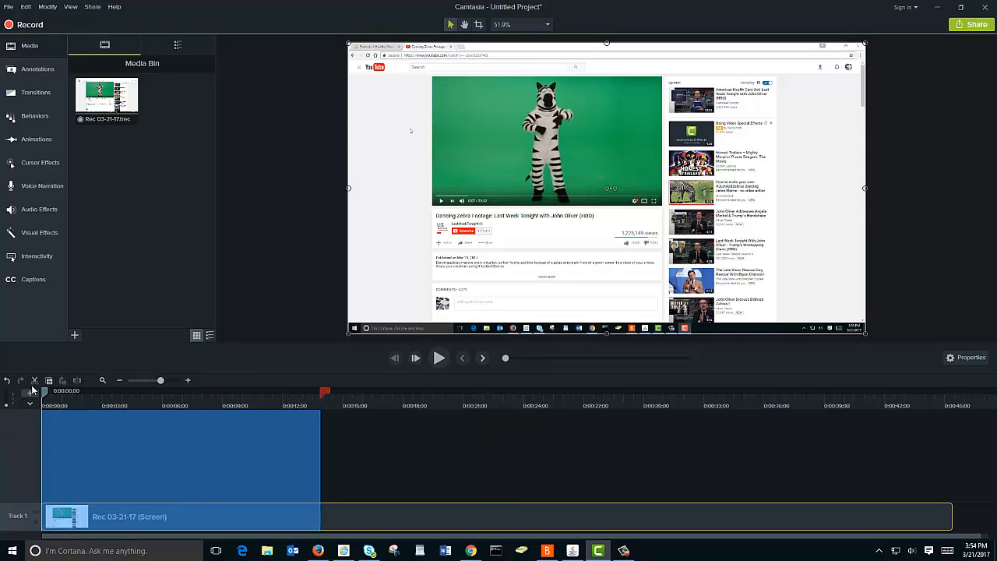
click(34, 381)
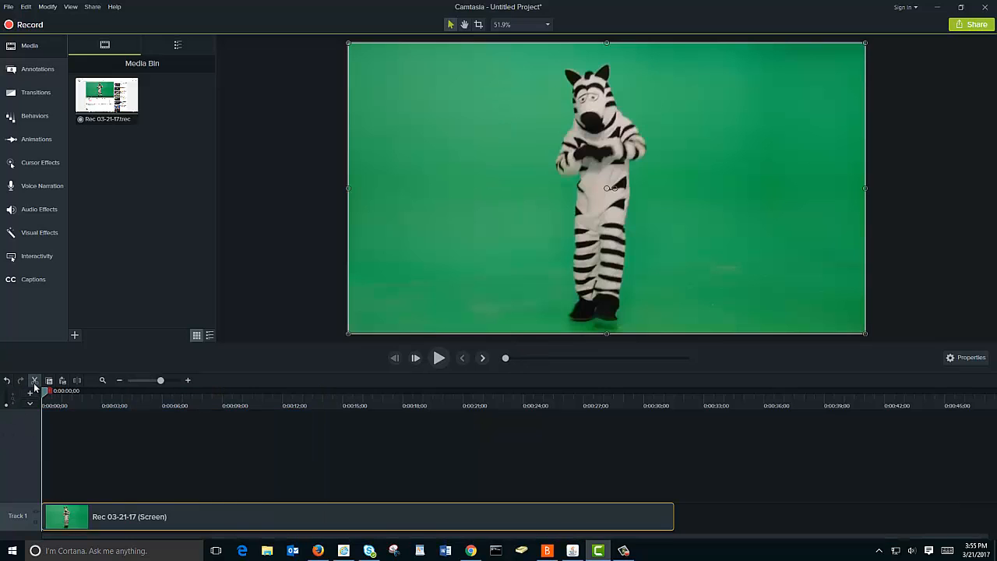
Step: Cut the end of the zebra recording from about 0:00:18;19 onward, and place the playhead at about 0:00:14;06
drag(55, 405, 702, 428)
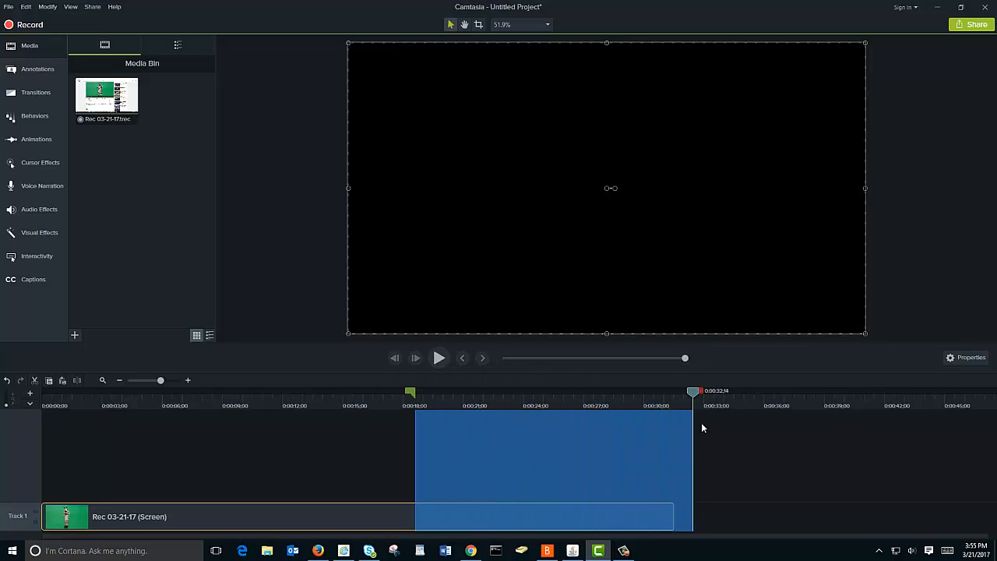
click(34, 381)
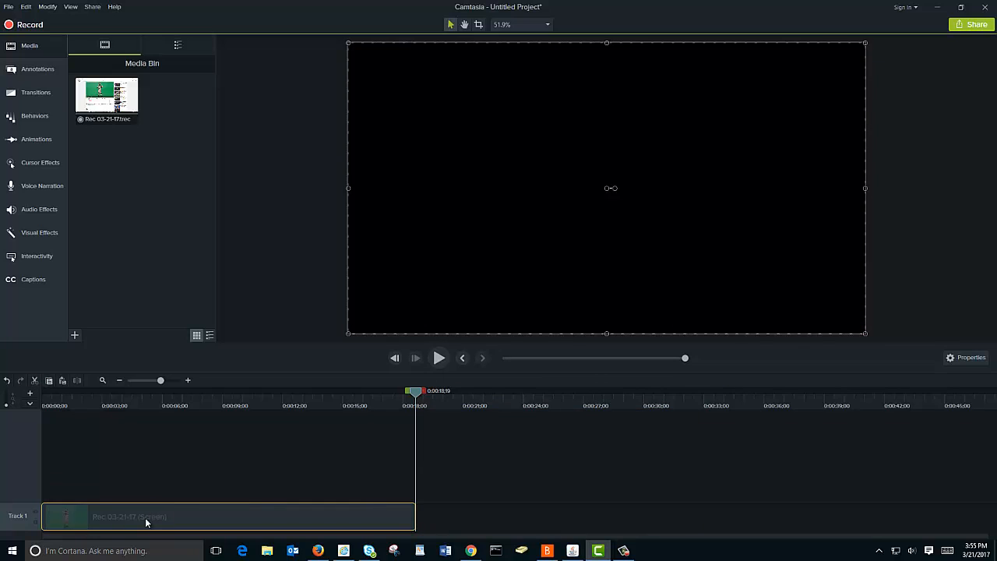
drag(337, 400, 327, 402)
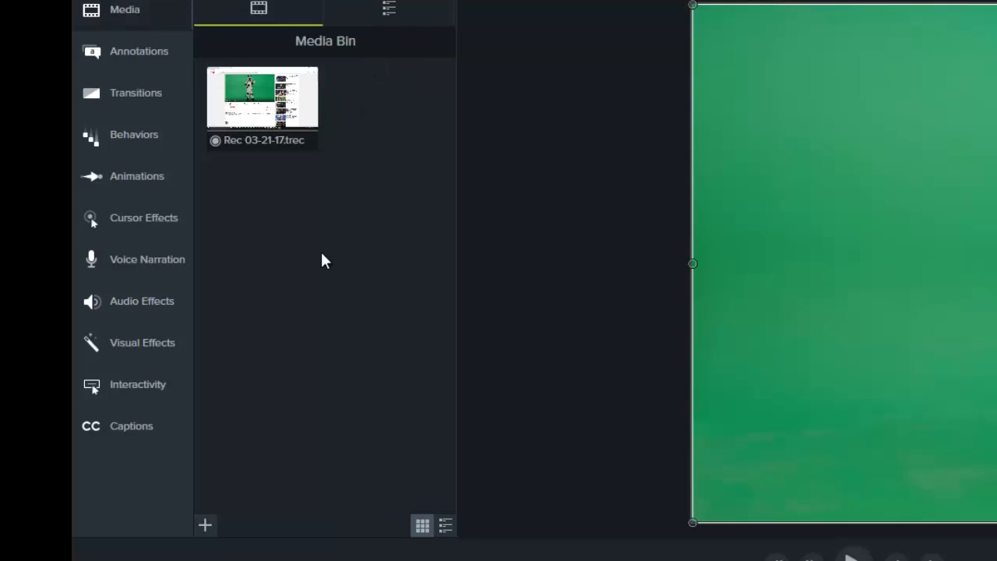
Step: Import kerberos drawing.mp4 from the Documents folder into the Media Bin
click(205, 526)
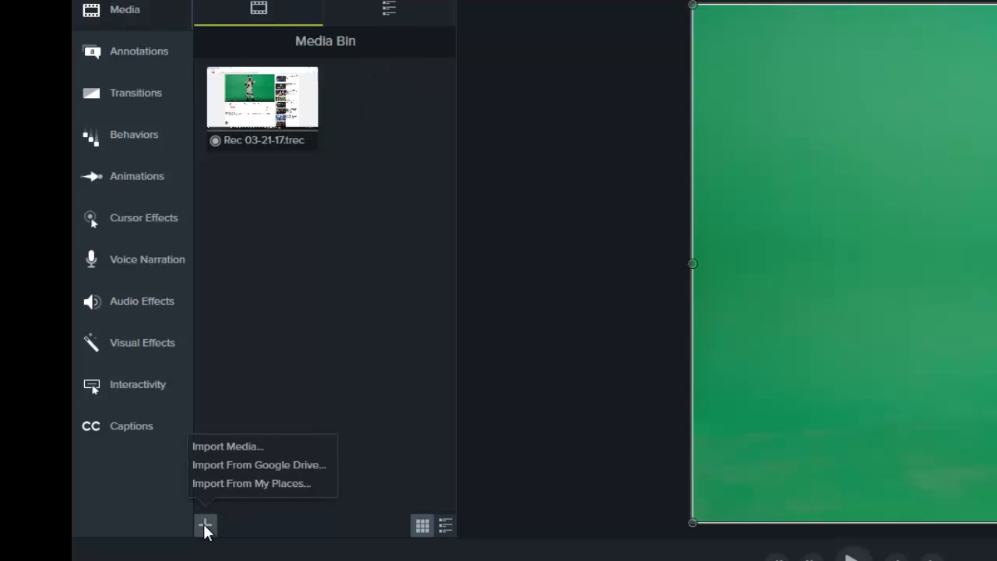
click(210, 448)
click(173, 105)
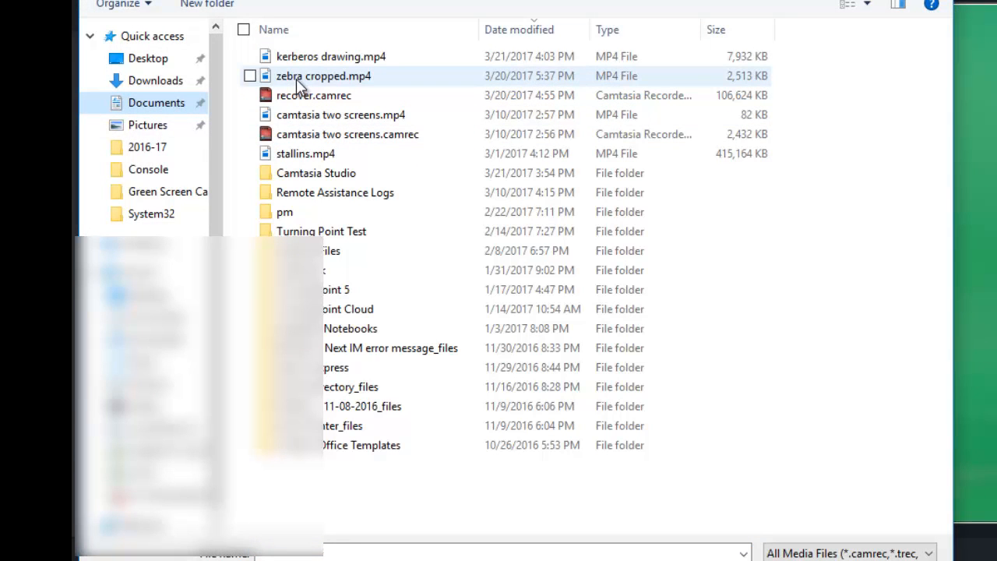
double_click(261, 59)
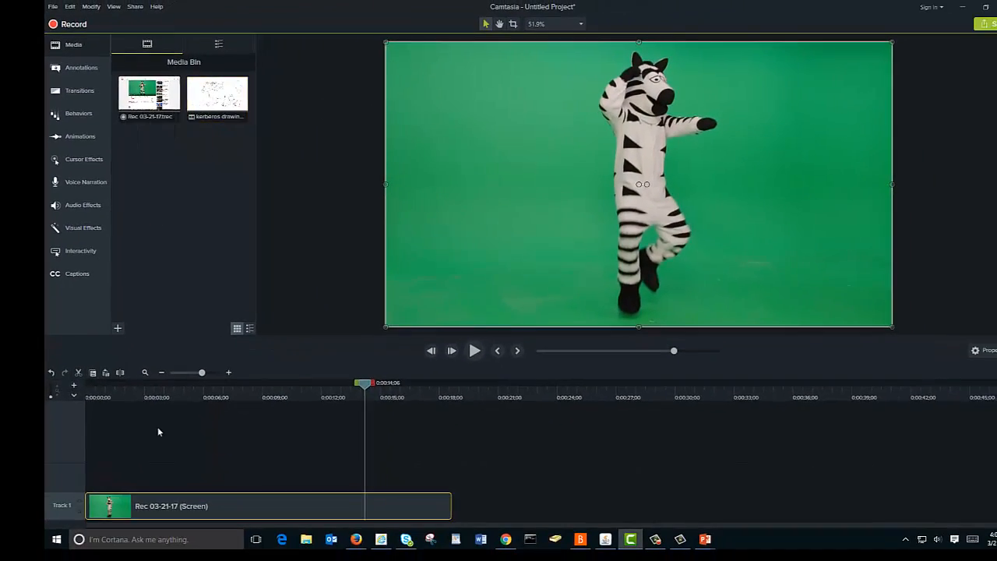
Step: Move the zebra recording up to Track 2 and place the kerberos drawing clip at the start of Track 1
drag(160, 508, 158, 480)
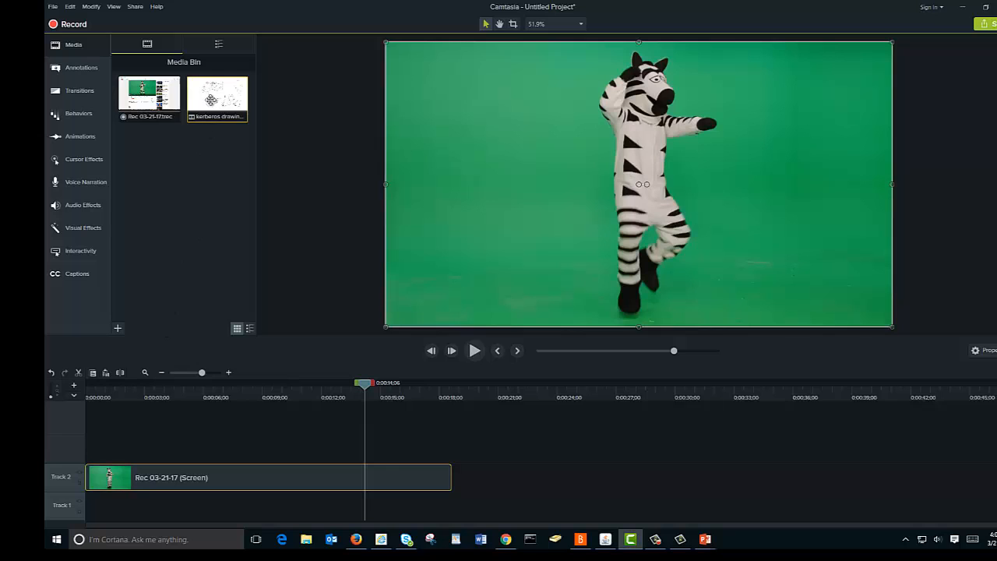
mouse_move(210, 95)
mouse_down()
mouse_move(228, 218)
mouse_move(233, 507)
mouse_move(252, 510)
mouse_move(87, 519)
mouse_up()
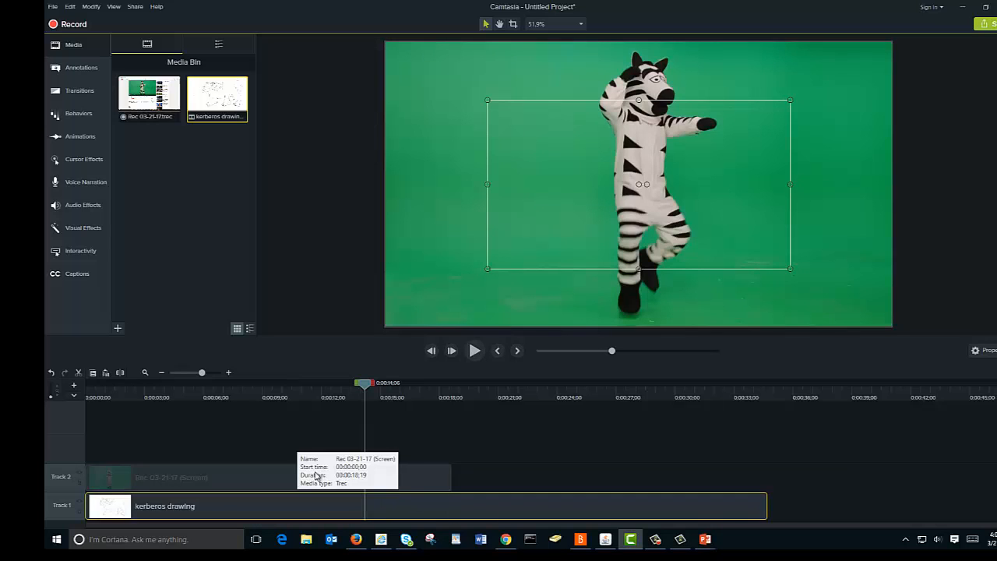
click(243, 477)
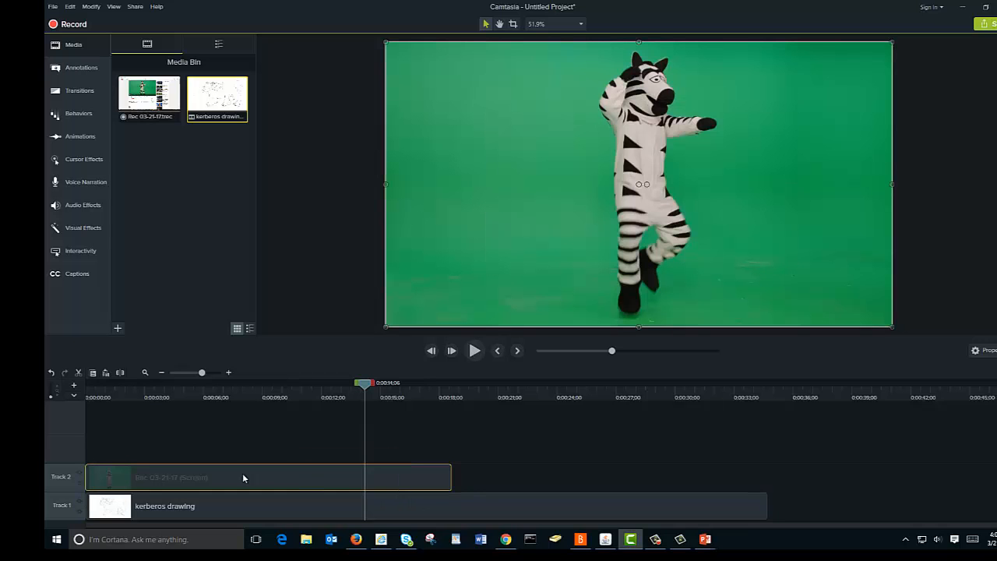
click(243, 510)
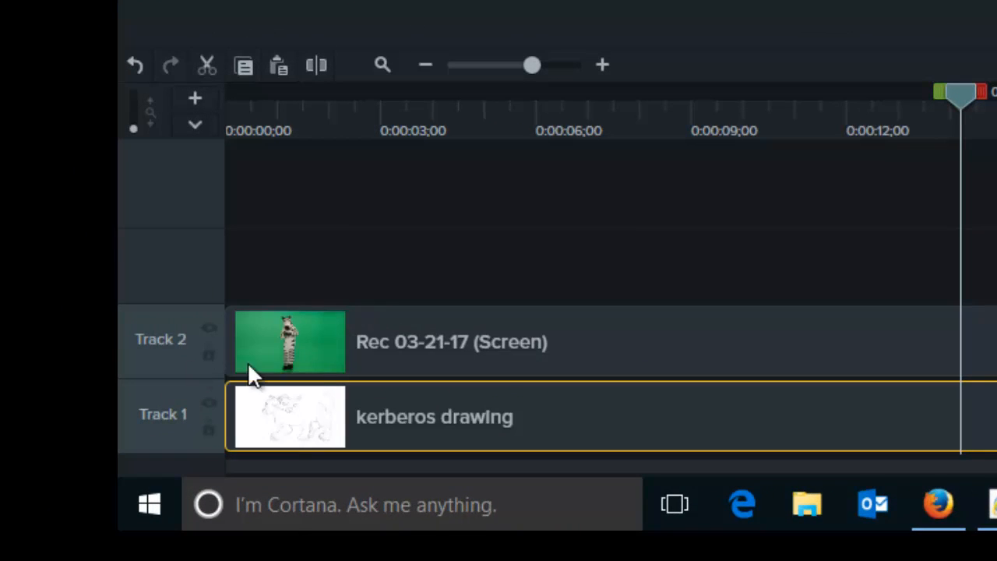
Step: Cut the opening section of the kerberos drawing clip with Track 2 locked, and unlock Track 2
click(208, 353)
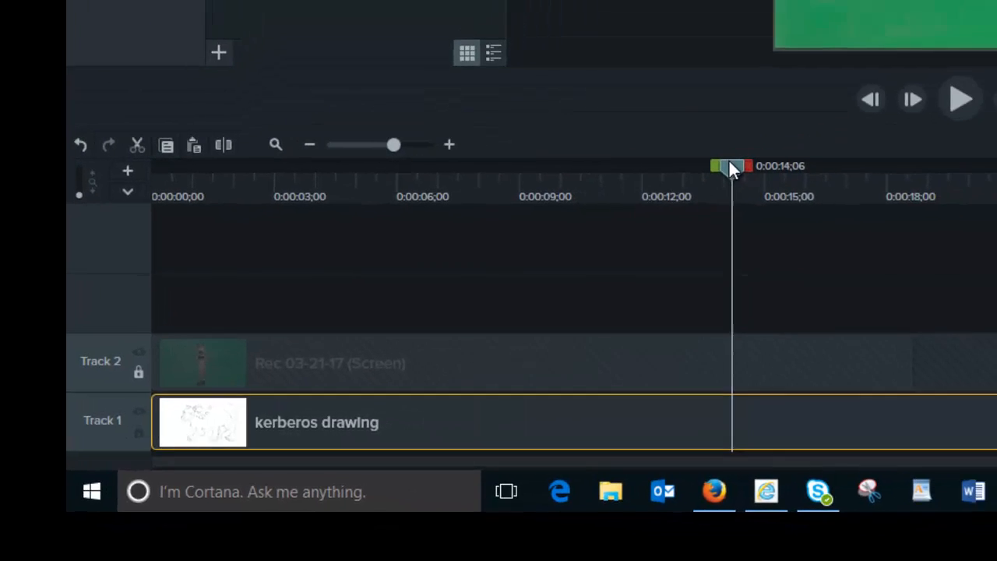
drag(956, 92, 372, 127)
mouse_move(130, 281)
mouse_down()
mouse_move(41, 294)
mouse_move(113, 271)
mouse_move(149, 282)
mouse_up()
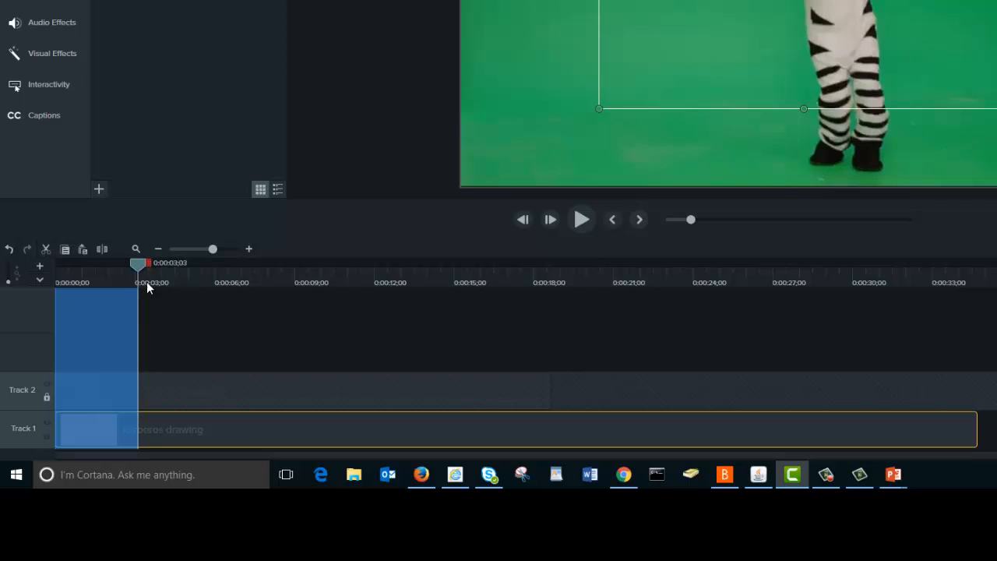
click(45, 249)
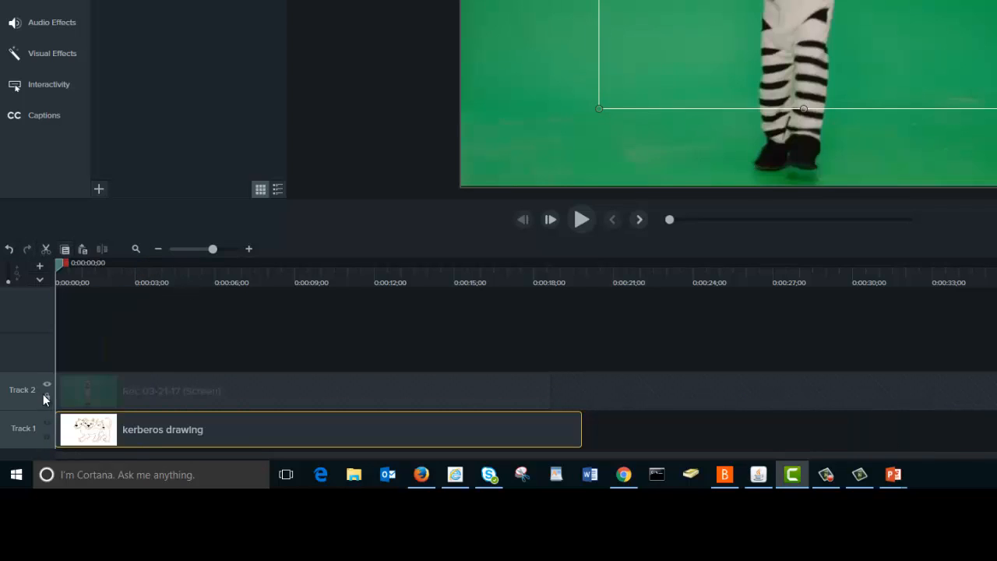
click(47, 399)
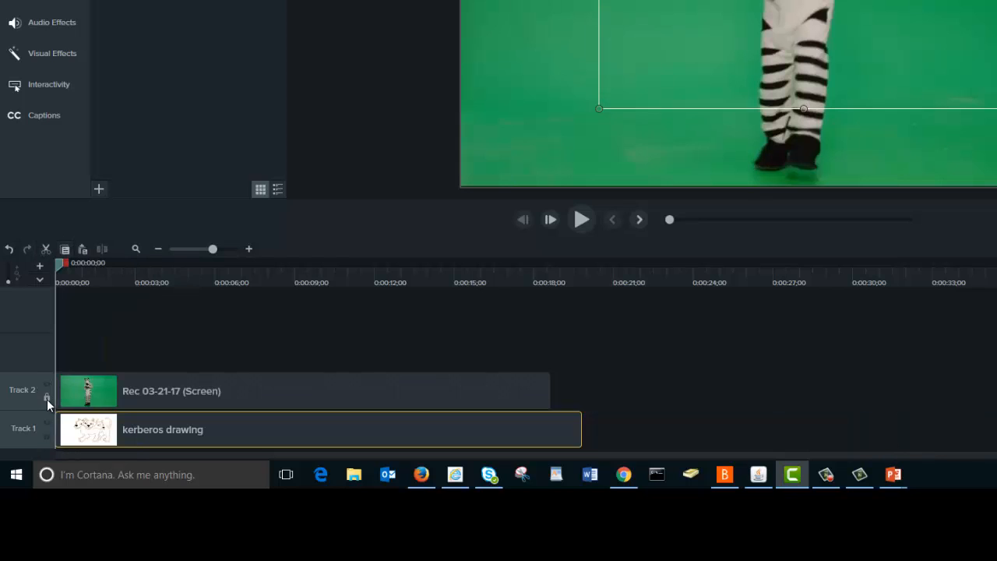
Step: Crop the zebra recording on the canvas closely around the dancing zebra
click(104, 397)
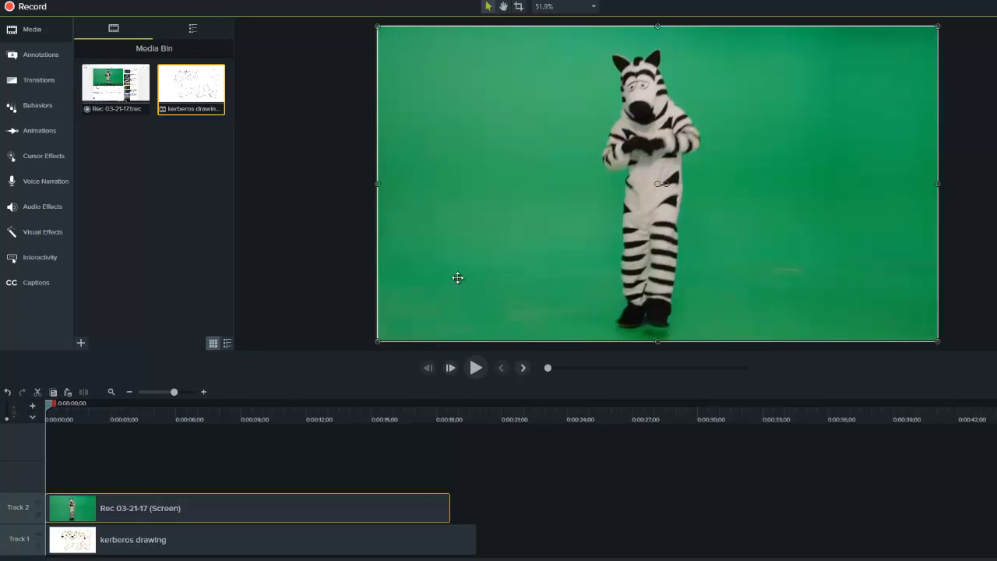
click(517, 8)
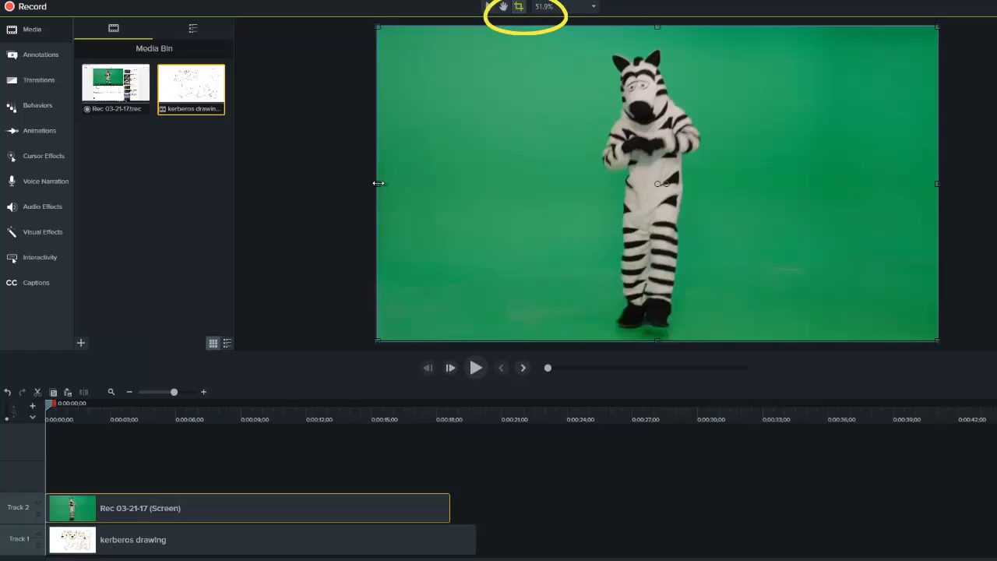
drag(378, 184, 567, 173)
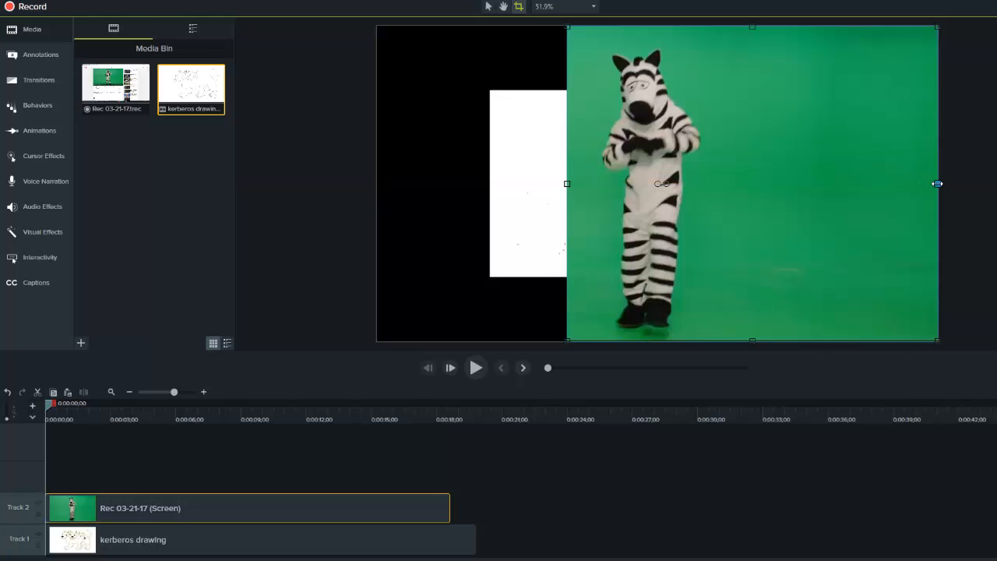
drag(937, 184, 735, 185)
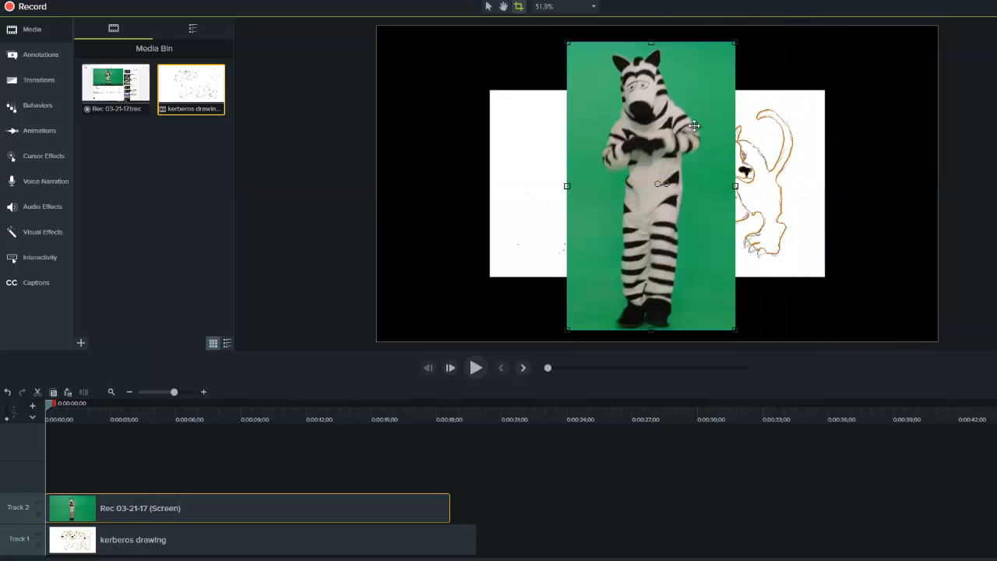
Step: Apply the Remove a Color visual effect to the zebra recording on Track 2 and show the clip's effects in the timeline
click(35, 232)
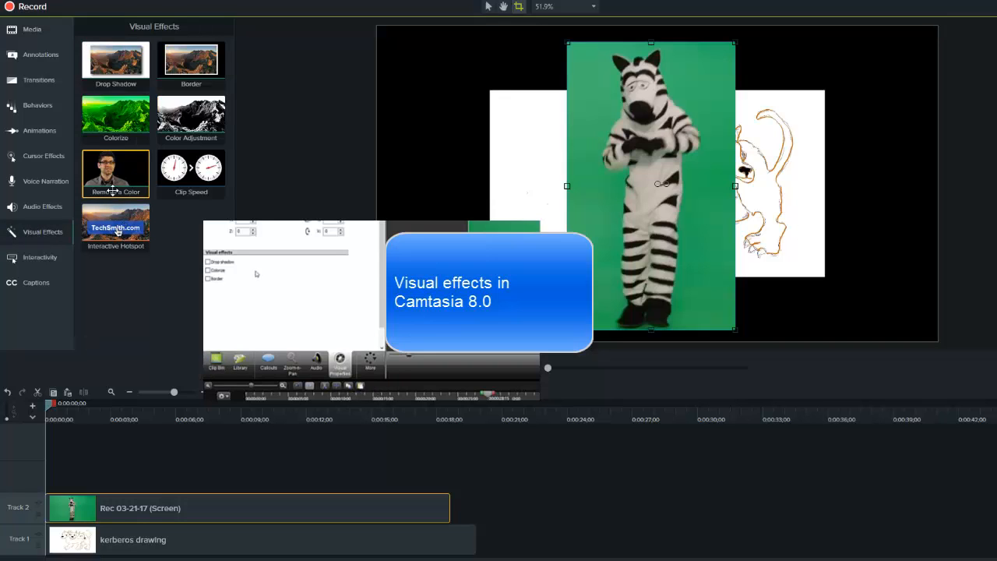
drag(113, 190, 150, 496)
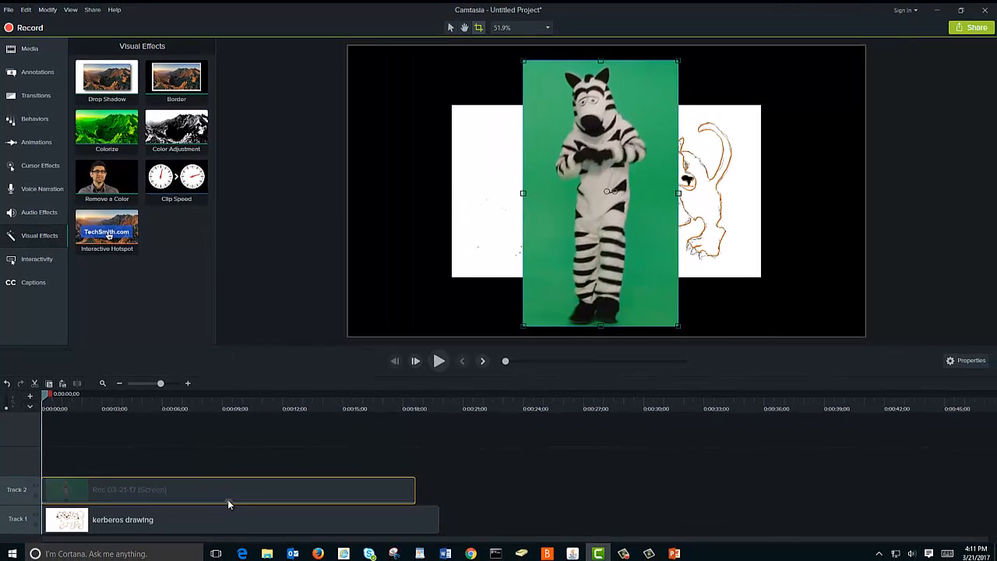
click(227, 499)
Step: Remove the backdrop green sampled from the zebra recording, with Tolerance 8%, Softness 31%, Hue 40% and Defringe -63%
click(193, 495)
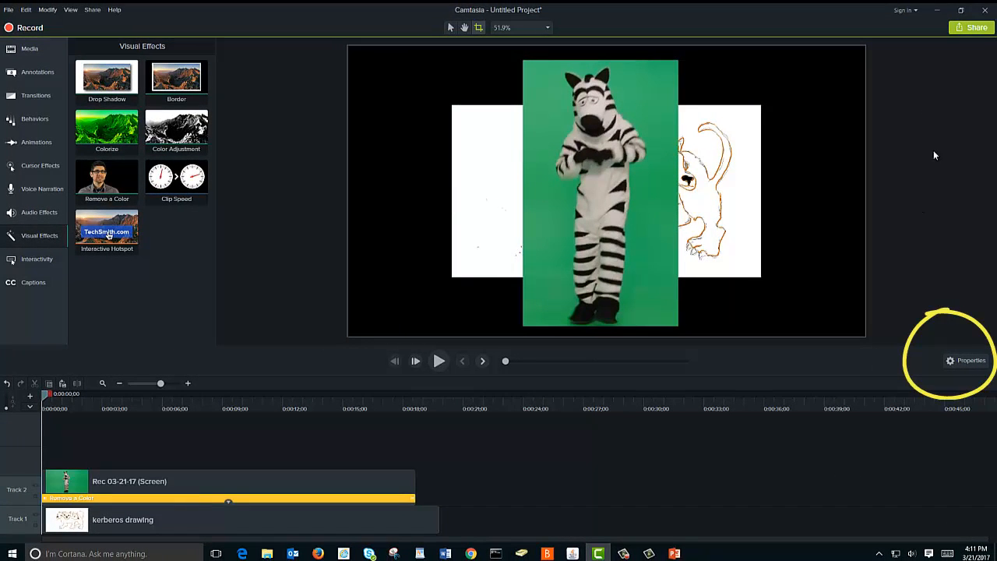
click(960, 361)
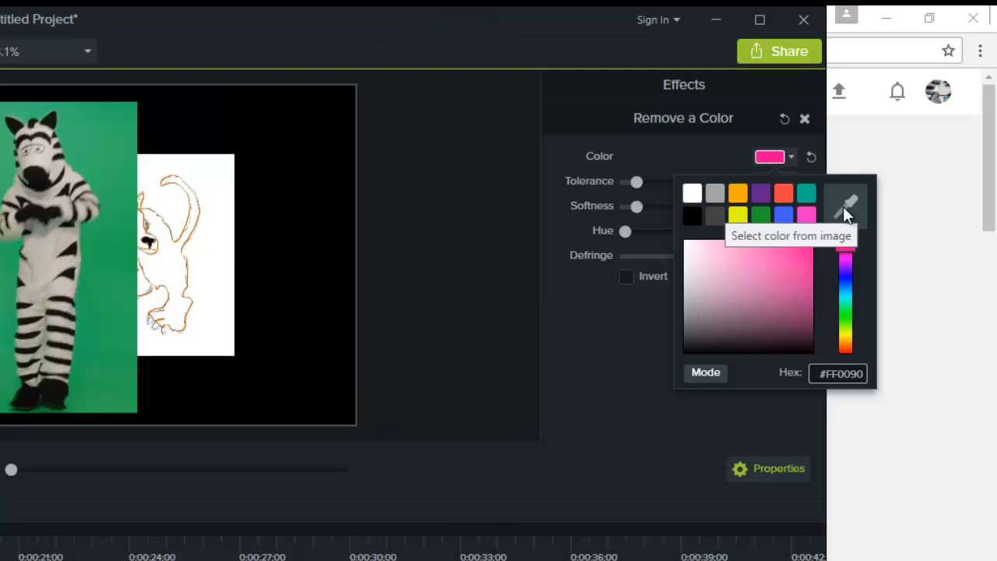
click(843, 206)
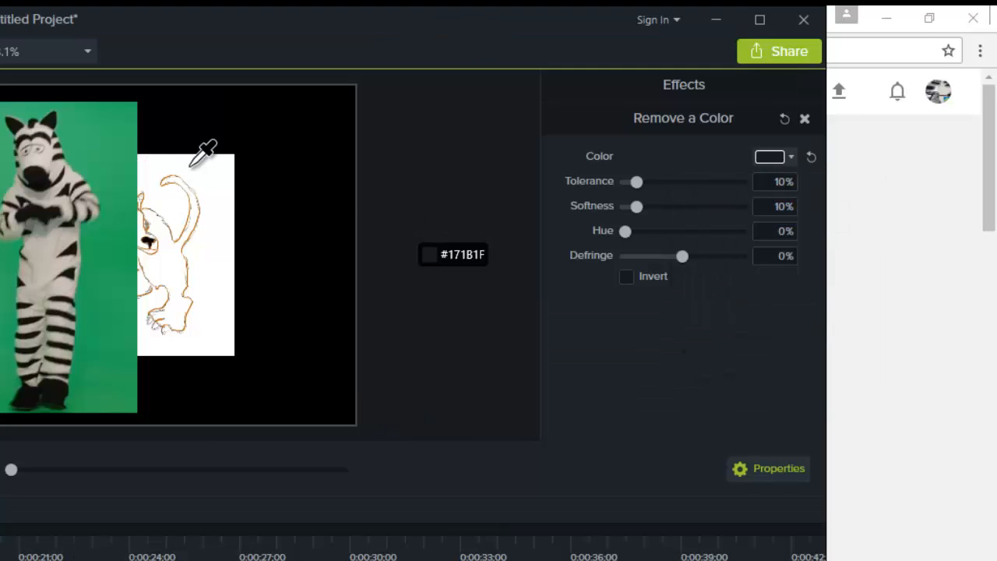
click(105, 144)
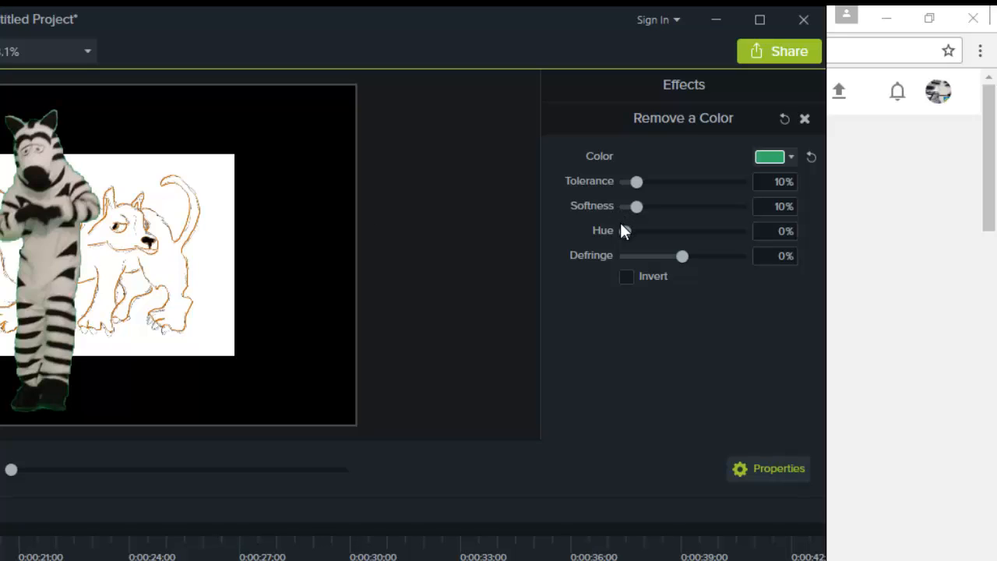
drag(637, 207, 655, 204)
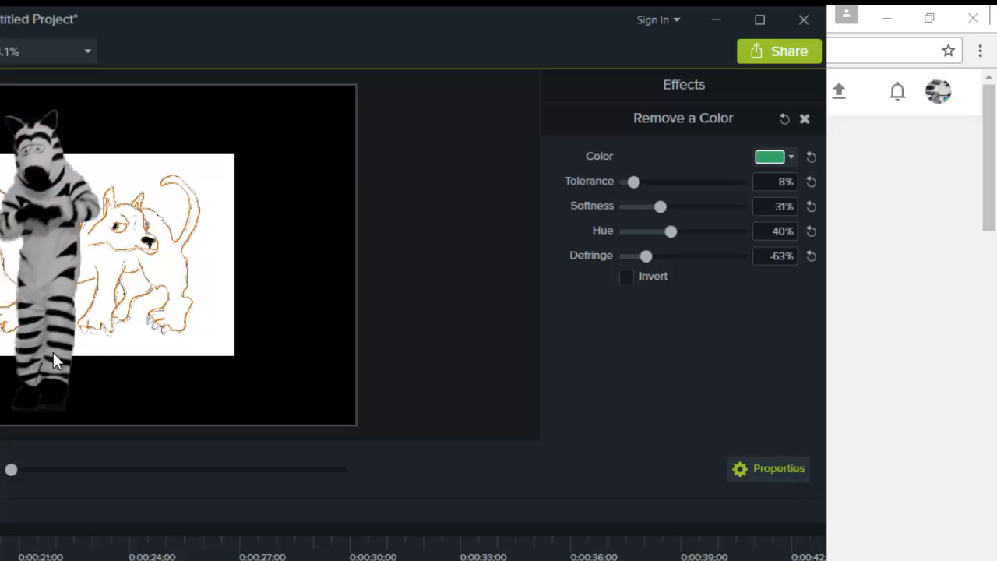
Step: Scale the kerberos drawing to 158.2%, move the zebra beside it at about X -598.1, Y 7.7, and play the result
click(153, 293)
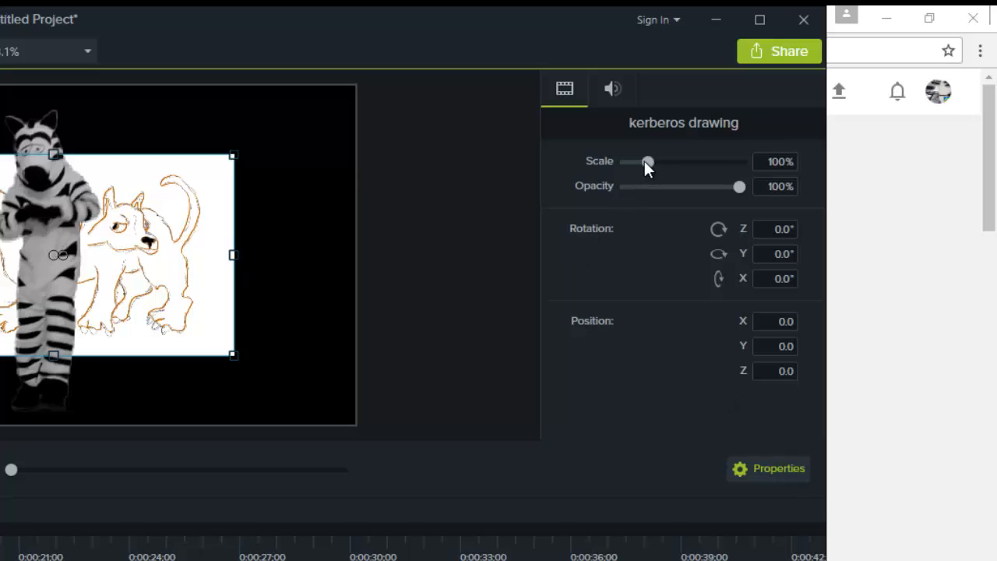
drag(644, 160, 657, 161)
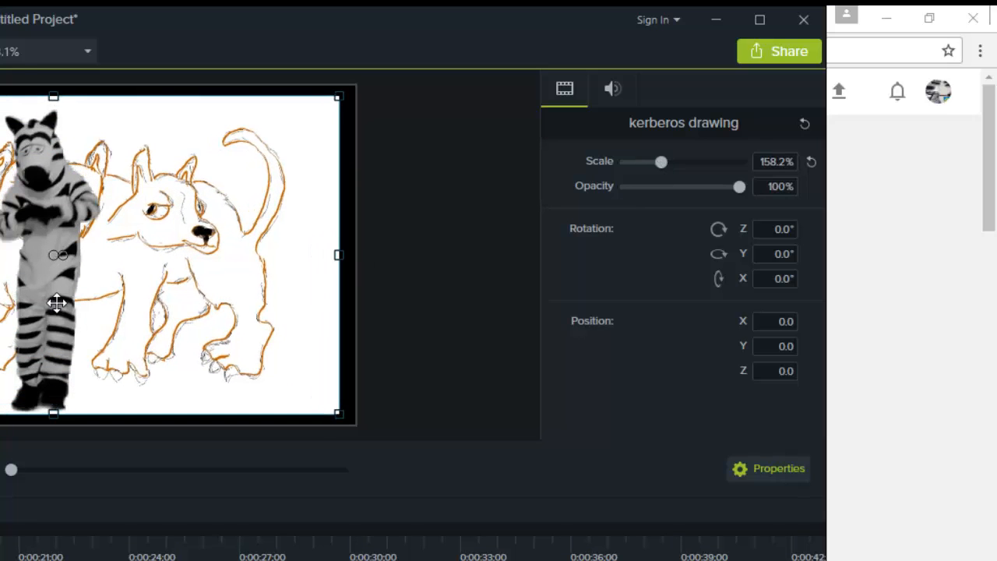
drag(54, 299, 378, 244)
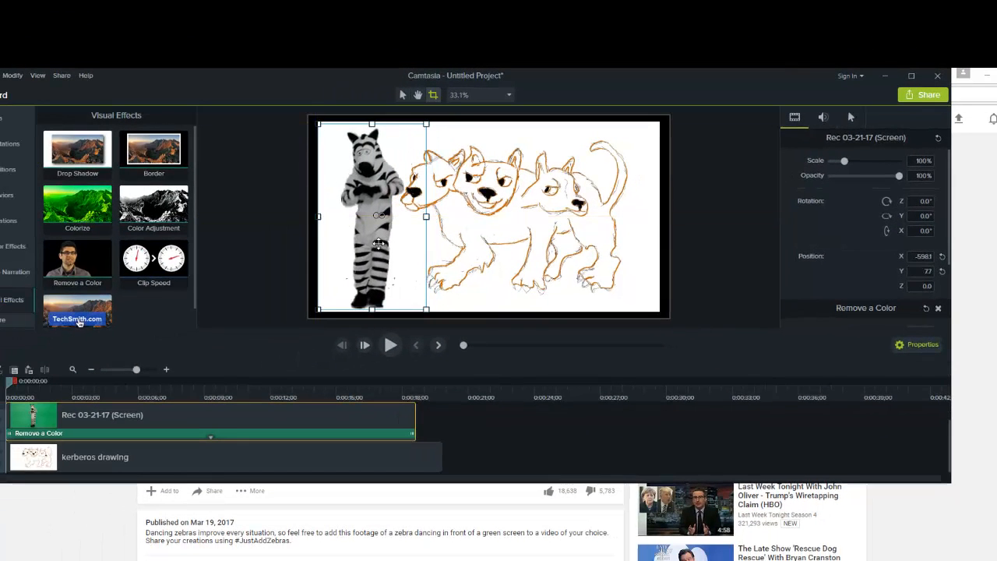
click(390, 345)
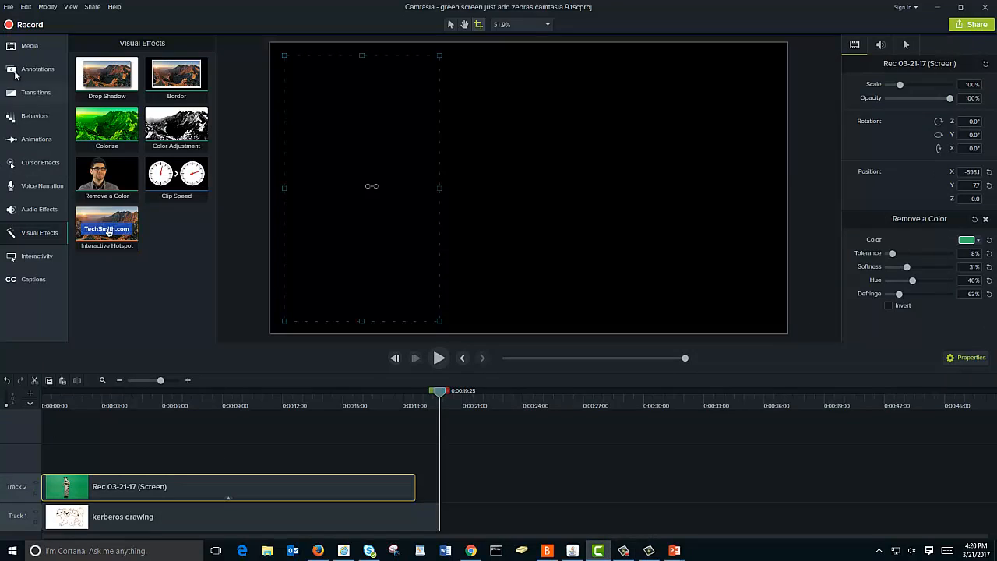
Step: Add a lengthened Slide left transition at the start of the zebra recording and a Page roll at its end, and preview them
click(28, 95)
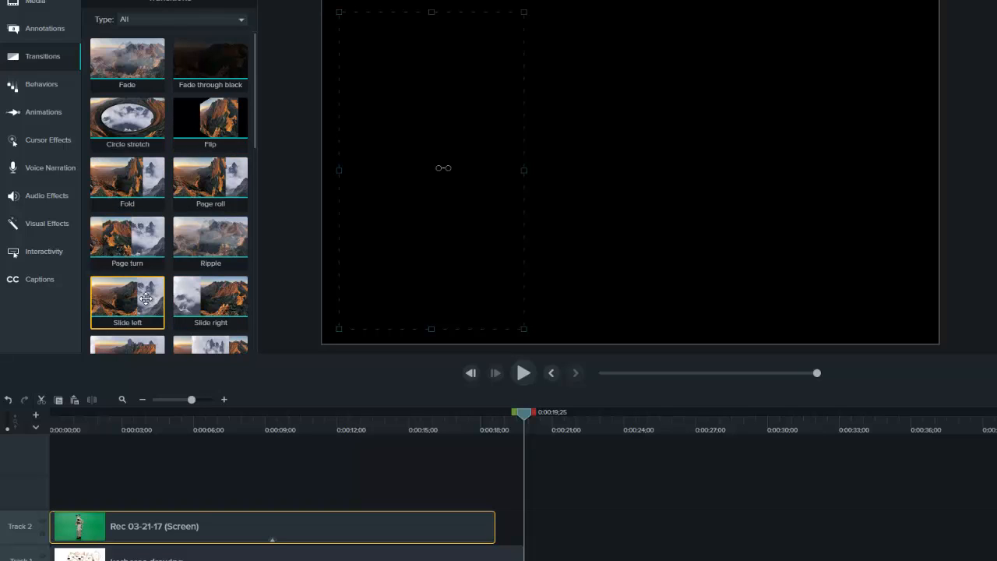
drag(145, 298, 121, 516)
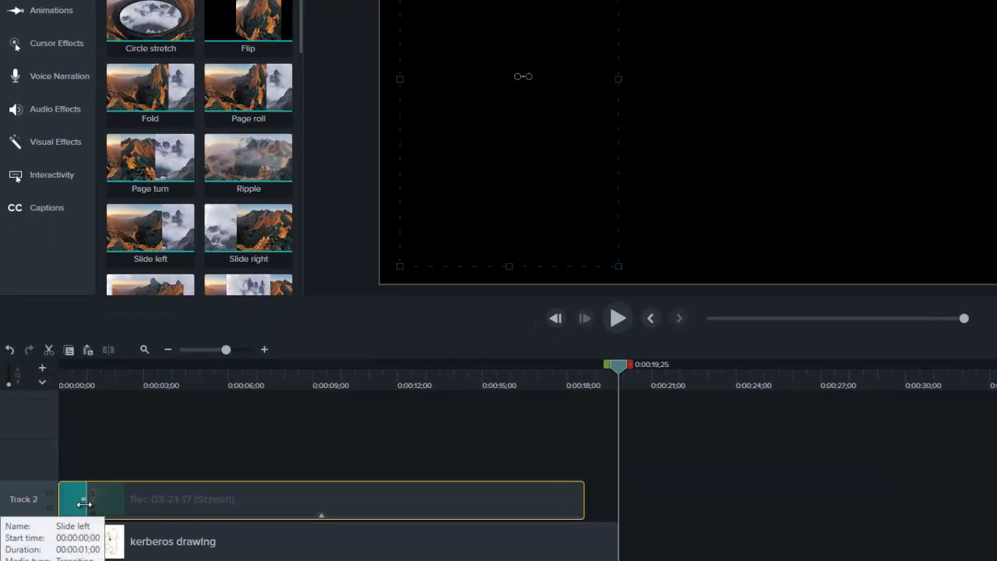
drag(83, 502, 117, 506)
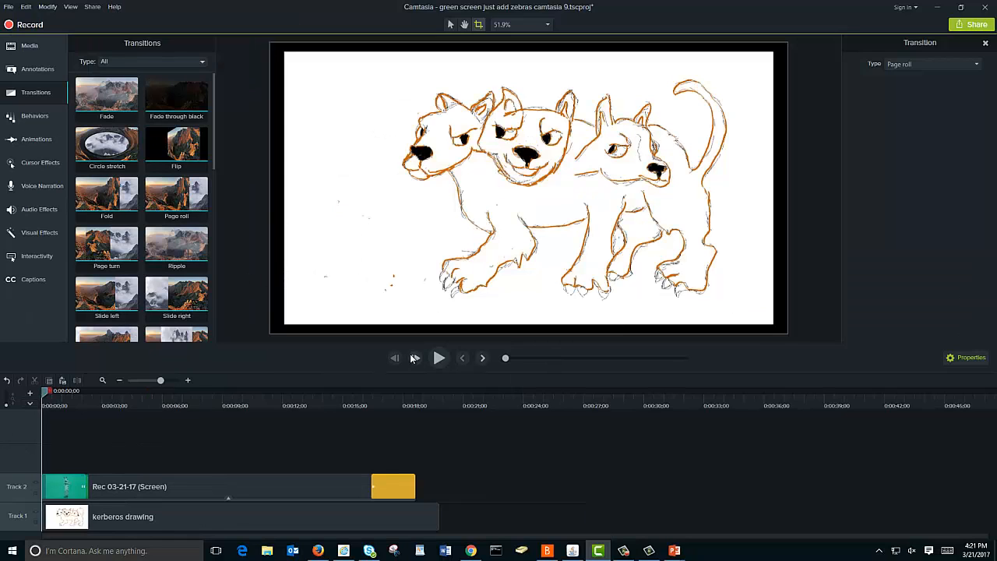
click(440, 360)
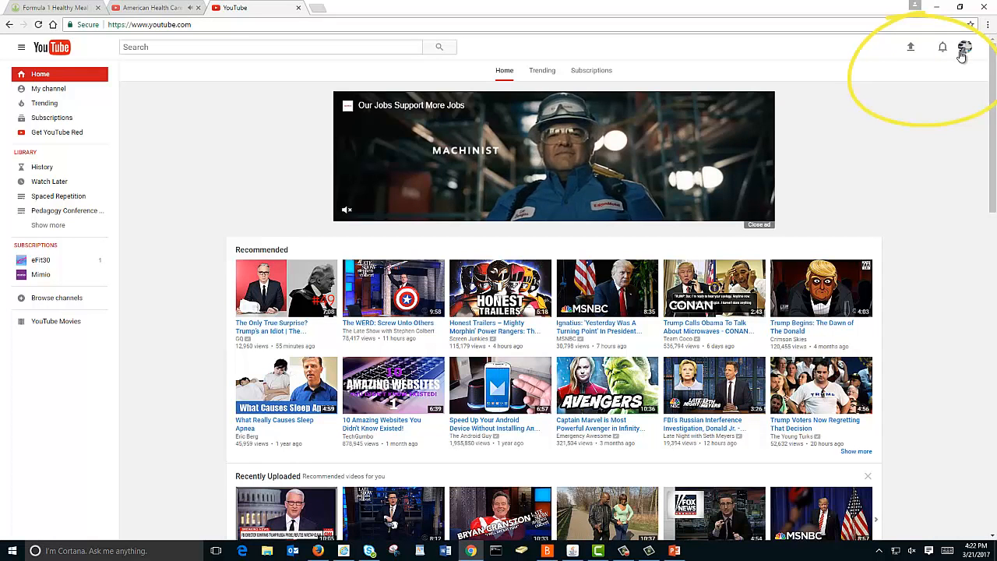
Step: Open the Audio Library in YouTube's Creator Studio
click(964, 48)
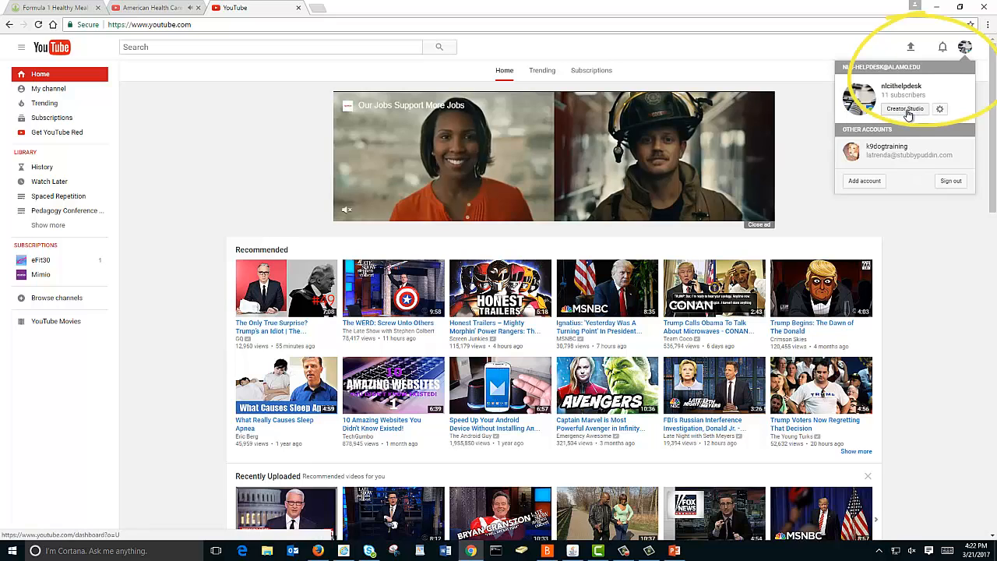
click(905, 110)
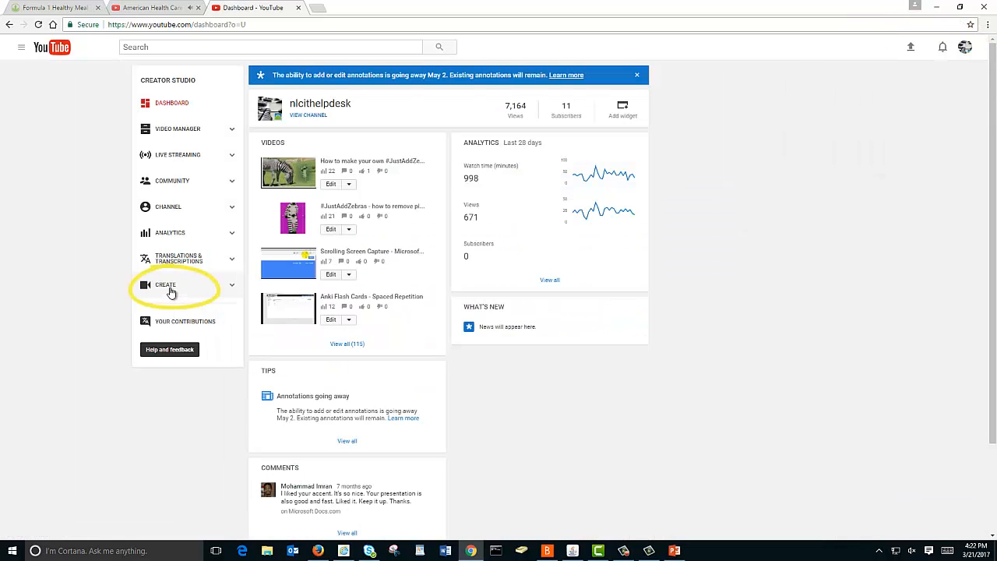
click(165, 286)
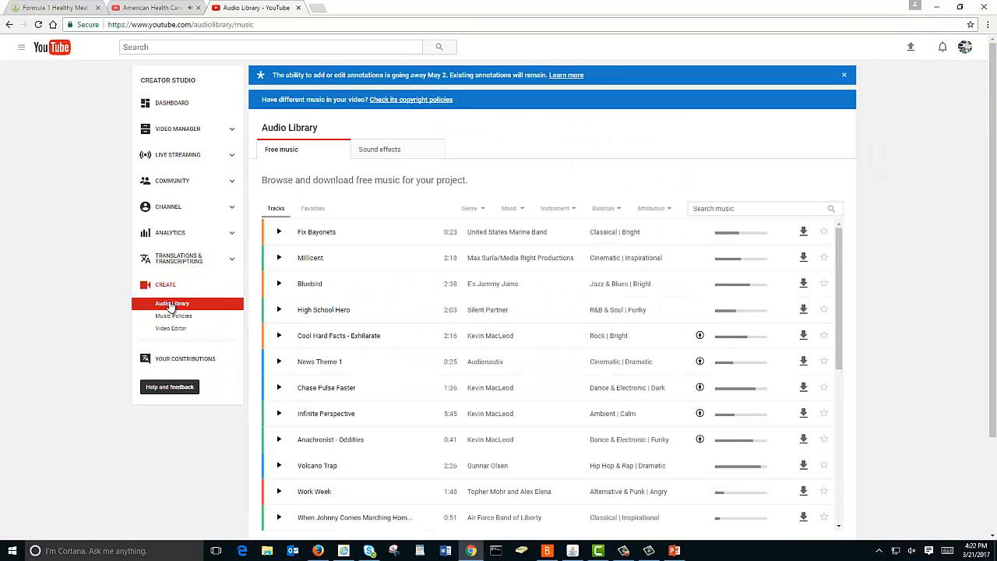
click(170, 305)
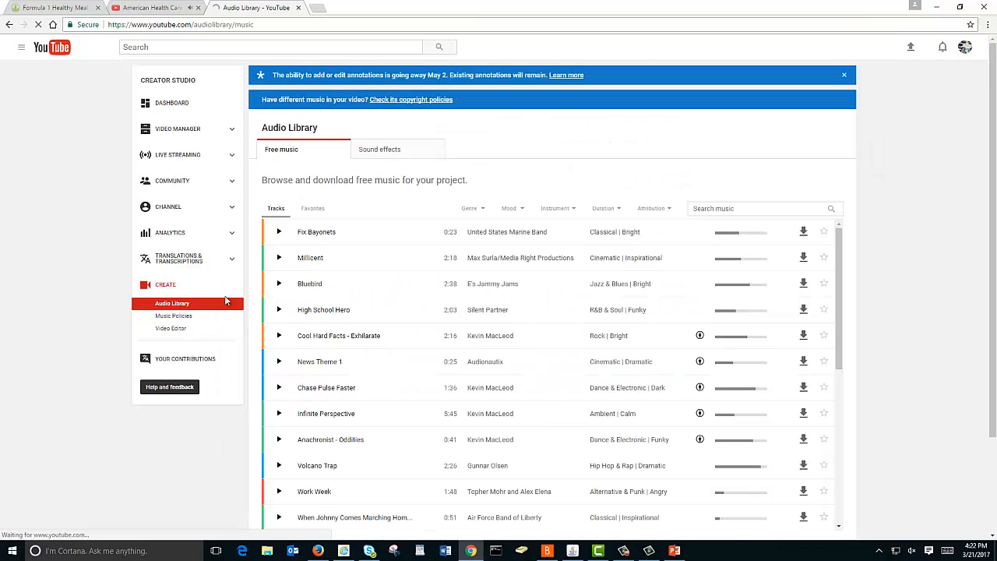
Step: Filter the free music by Attribution not required, Hip Hop & Rap and Happy, and download La, La, La
click(667, 215)
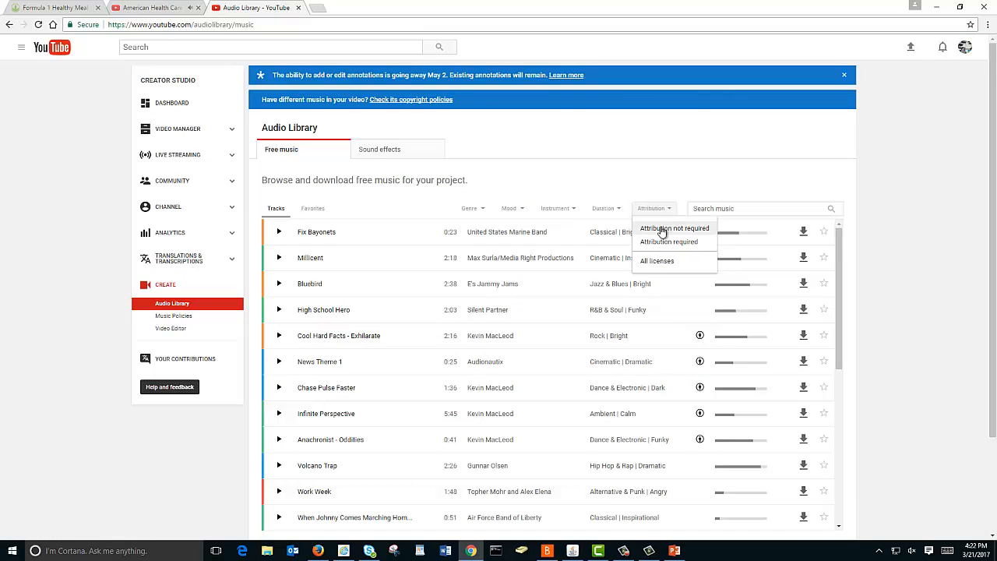
click(662, 230)
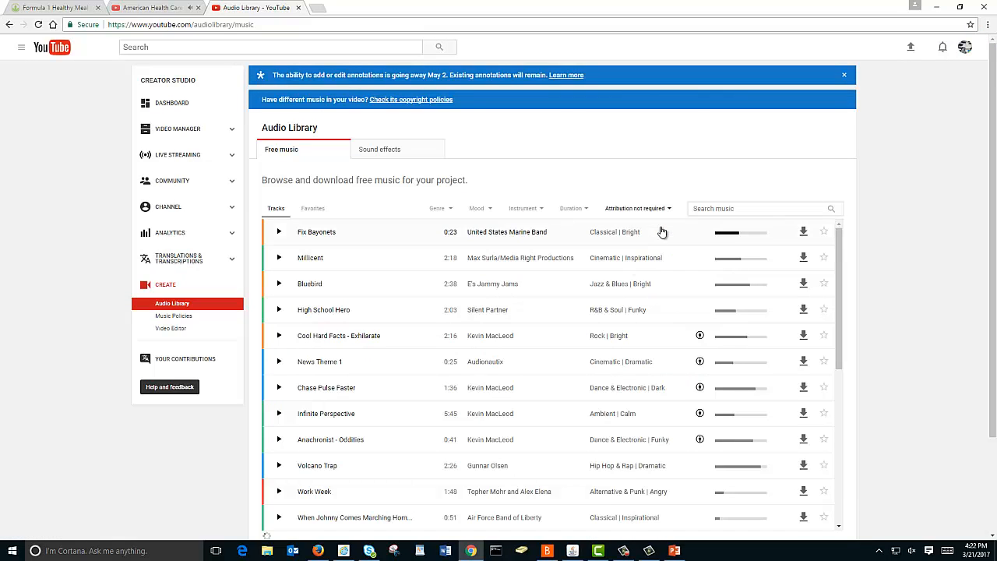
click(482, 212)
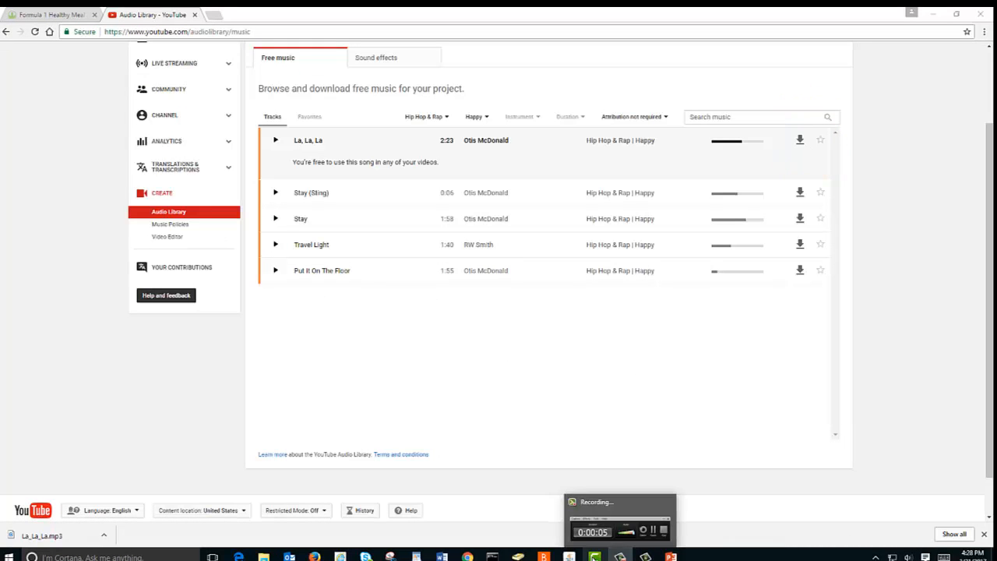
Step: Switch back to Camtasia, import La_La_La.mp3 from Downloads and place it at the start of Track 3
click(594, 556)
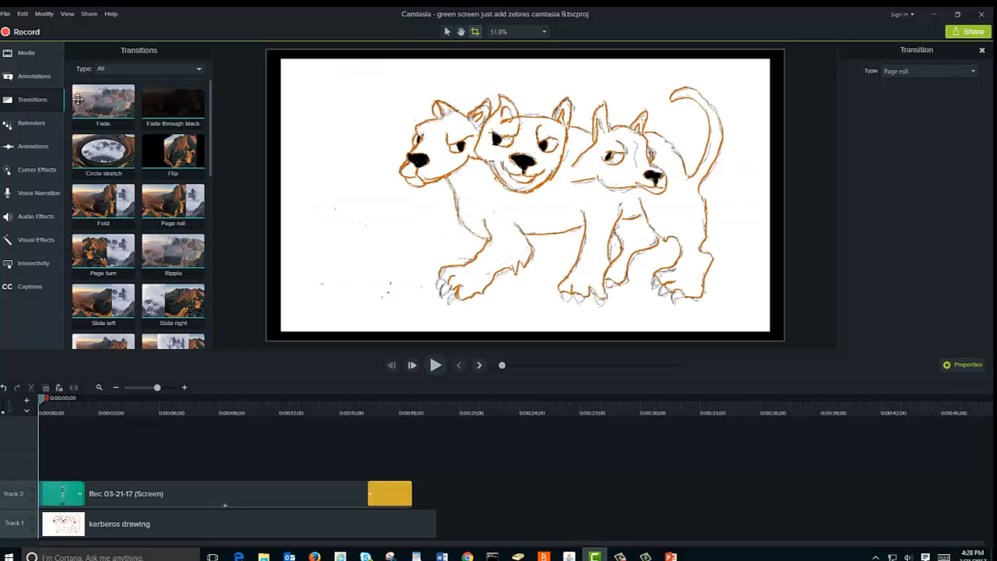
click(22, 54)
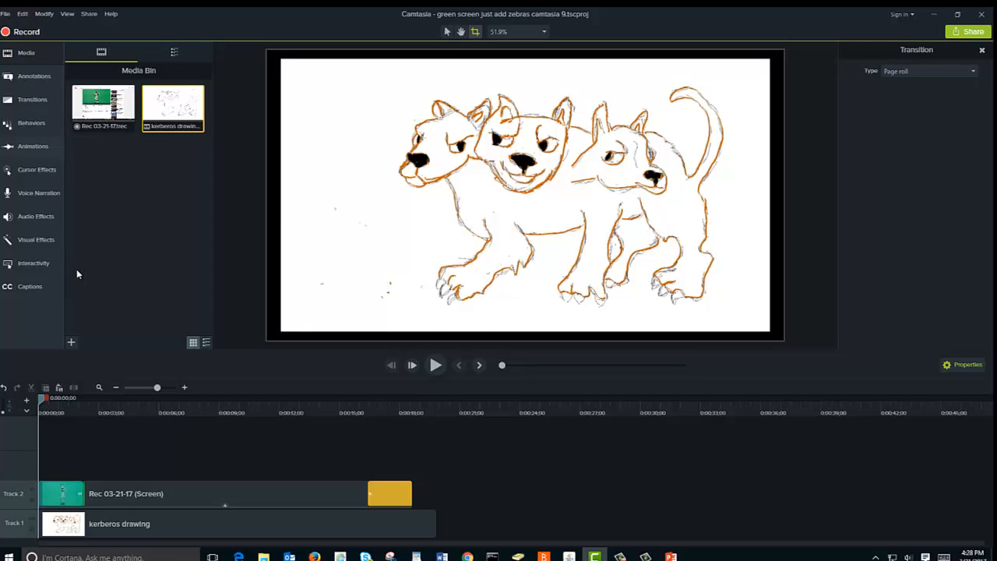
click(71, 344)
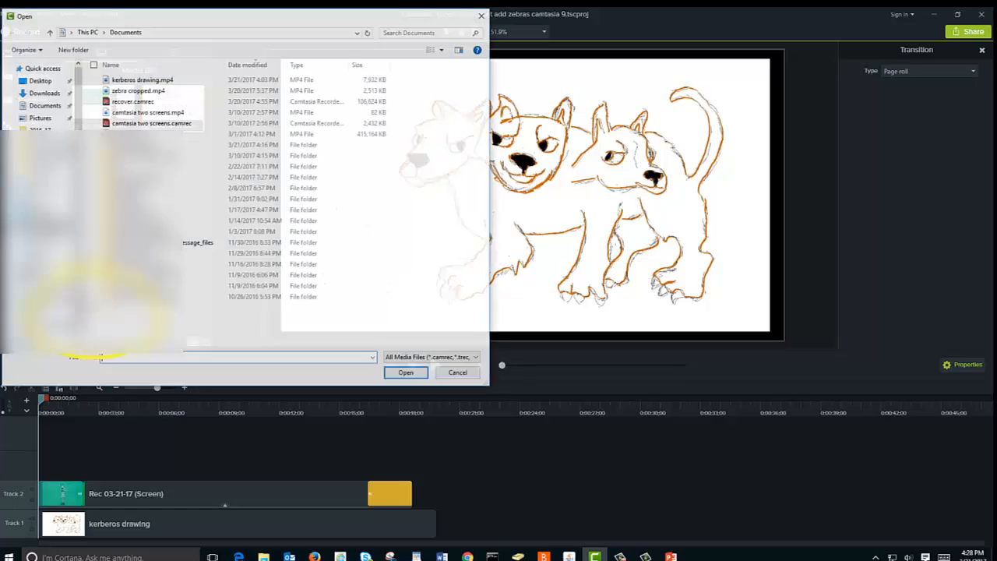
click(46, 94)
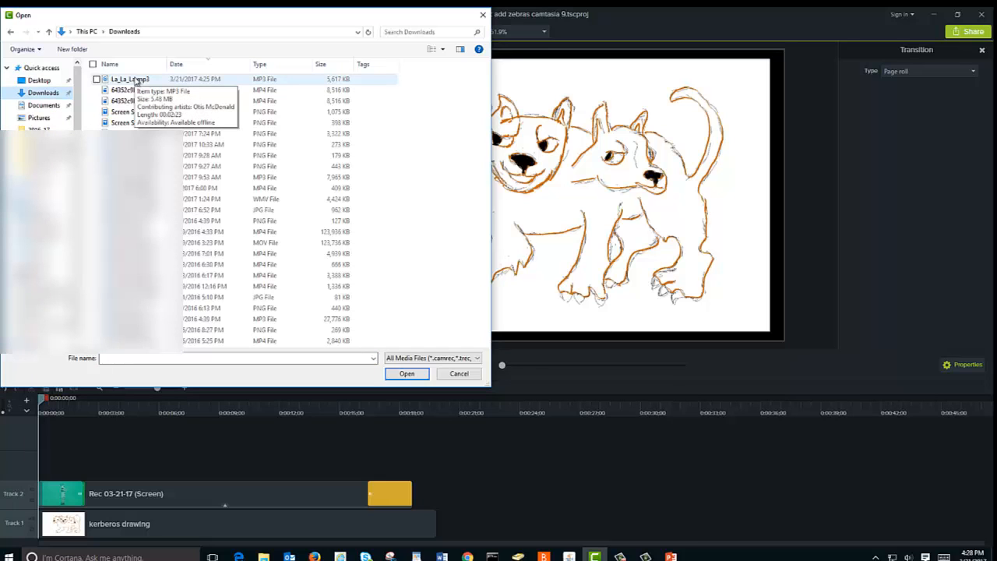
double_click(136, 80)
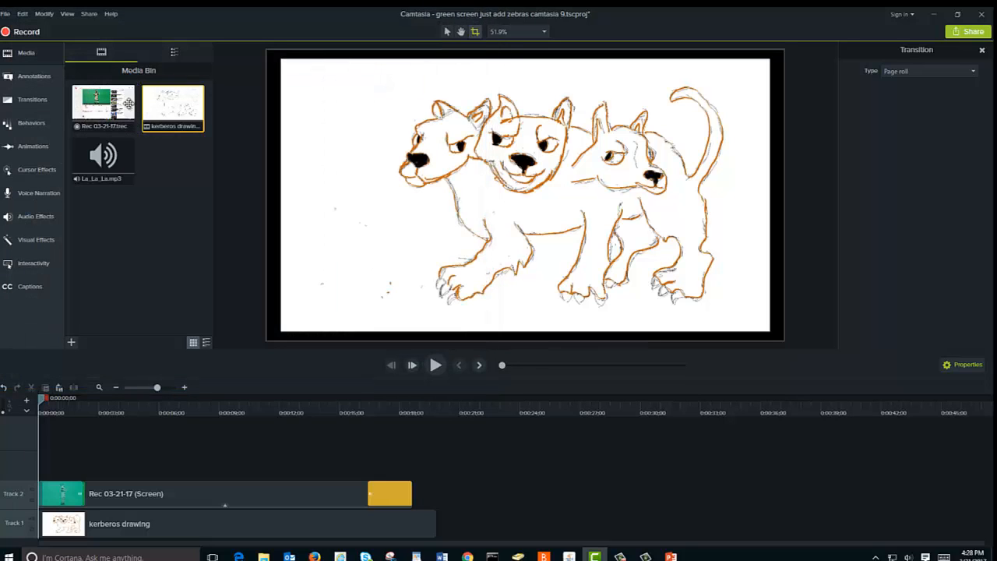
drag(108, 179, 32, 464)
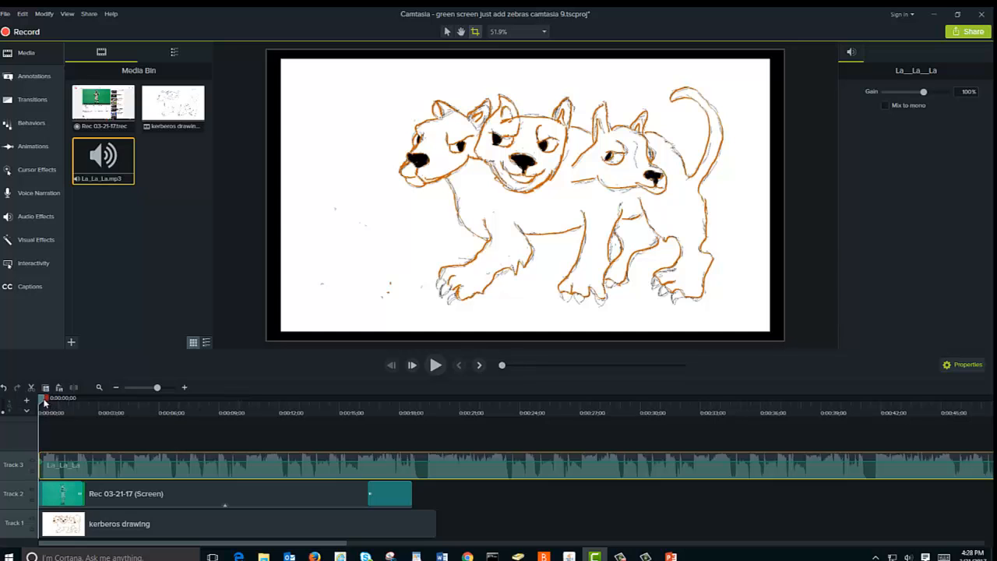
Step: Split the La_La_La music on Track 3 at 0:00:19;06 and delete the part after the split
mouse_move(42, 399)
mouse_down()
mouse_move(450, 442)
mouse_move(422, 437)
mouse_up()
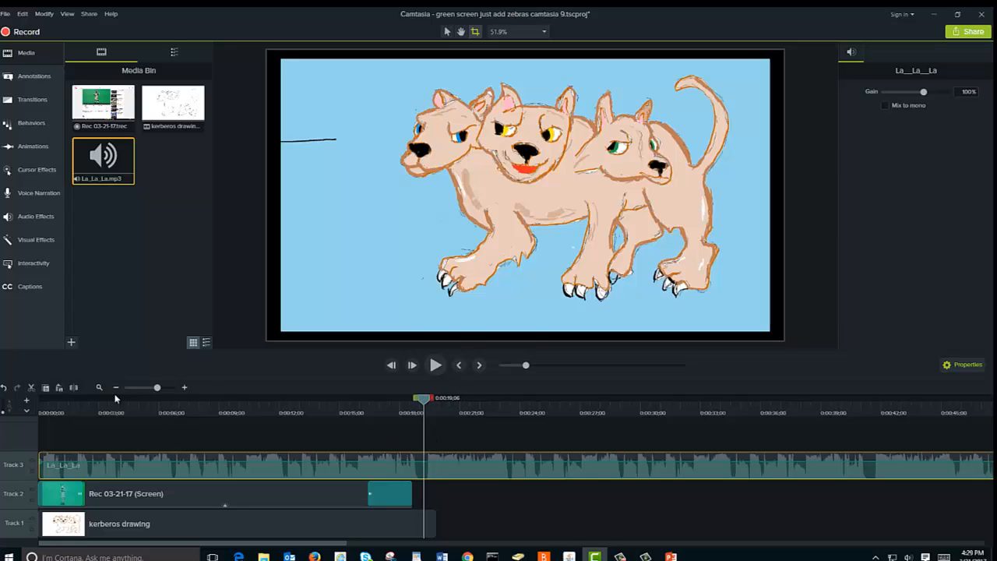
click(75, 391)
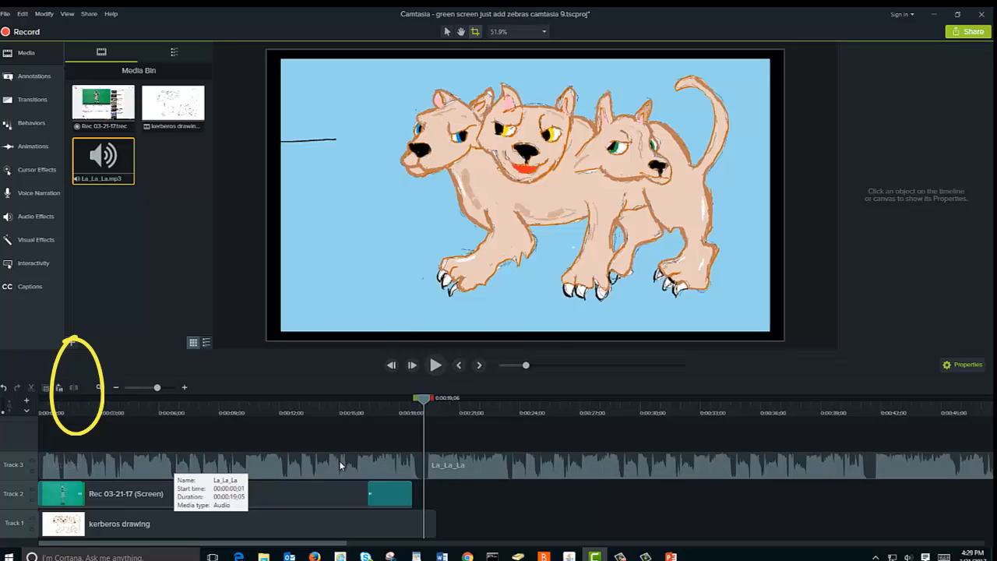
click(448, 472)
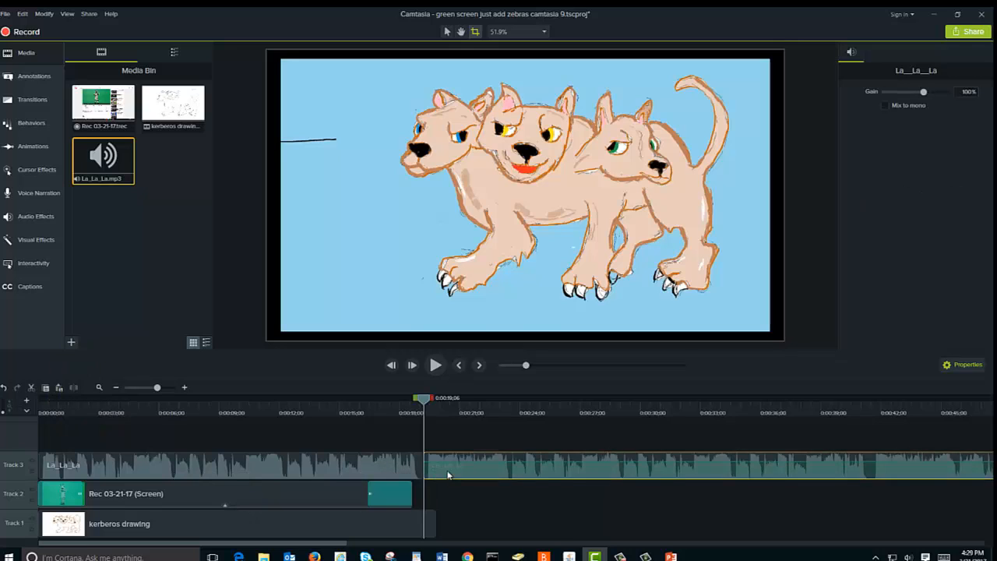
key(Delete)
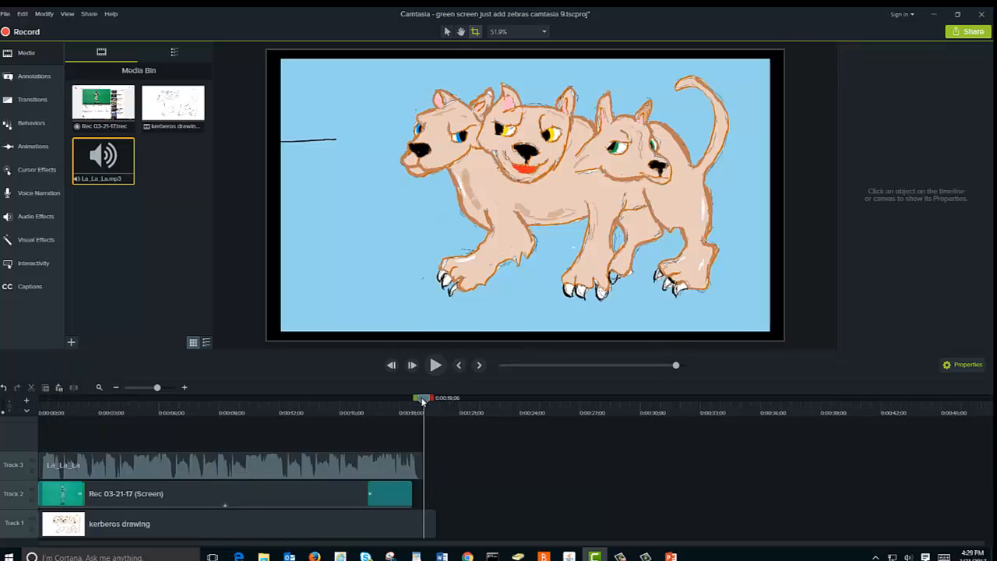
Step: Play the project from the beginning to check the music and zebra overlay, and save the project
drag(424, 400, 43, 399)
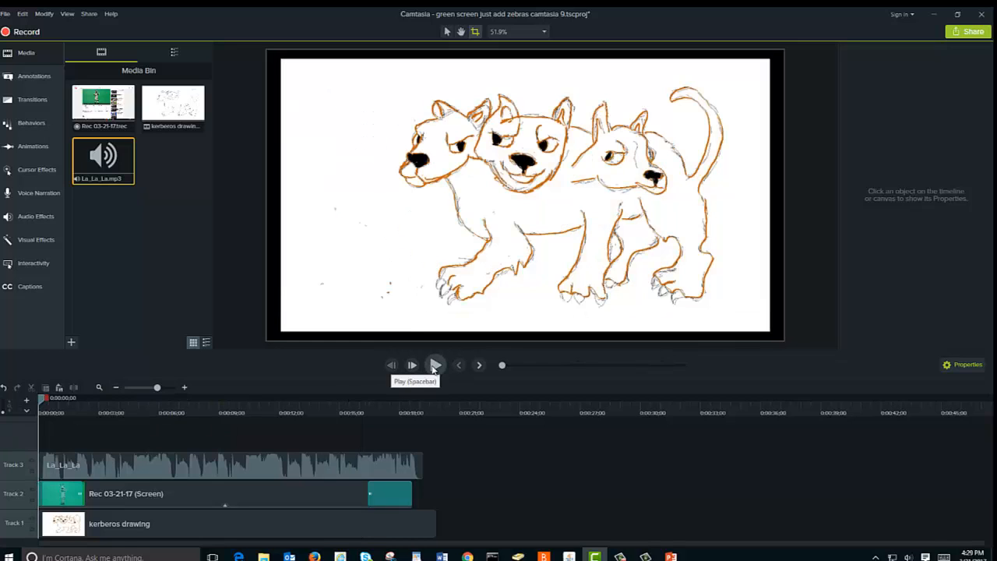
click(435, 367)
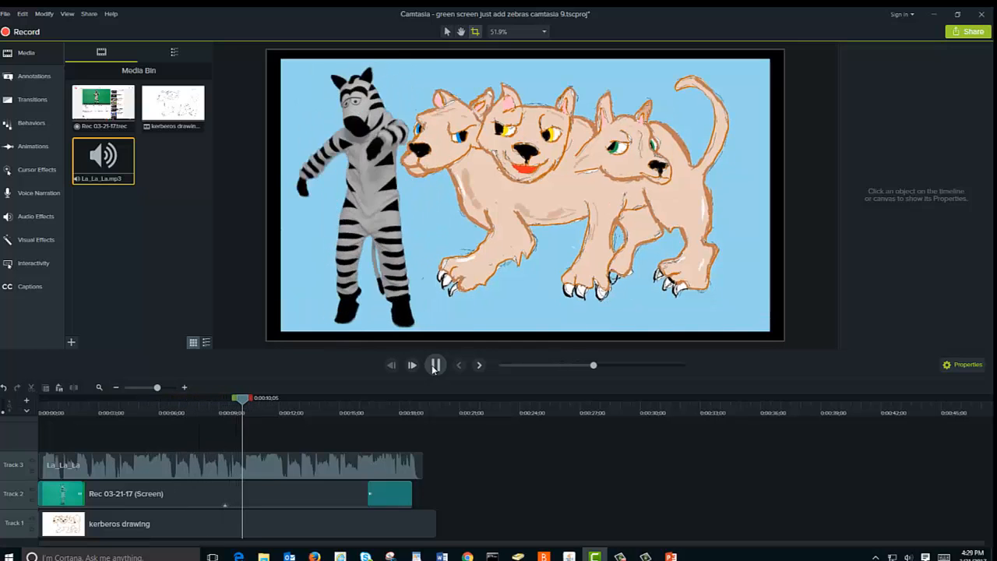
click(435, 365)
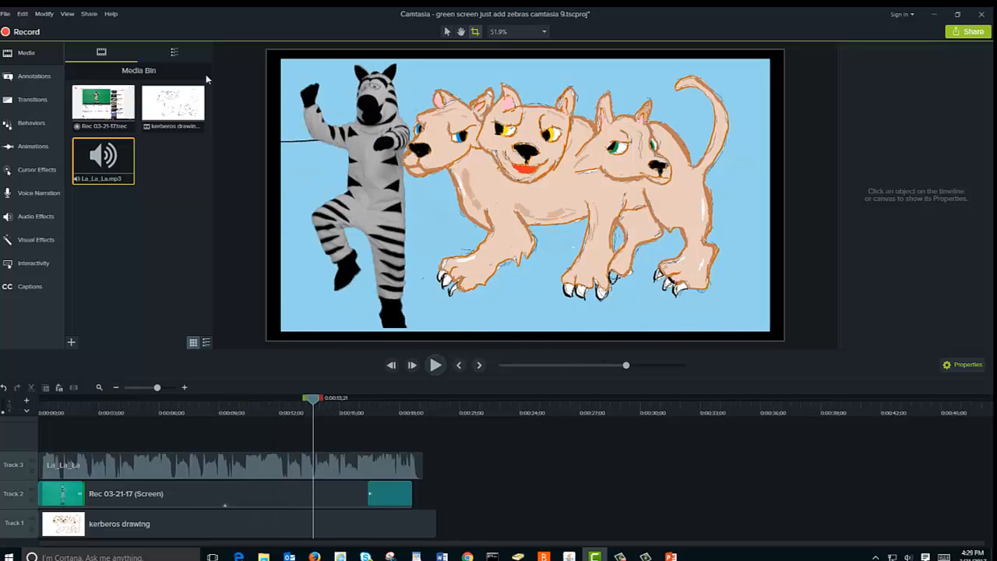
click(6, 13)
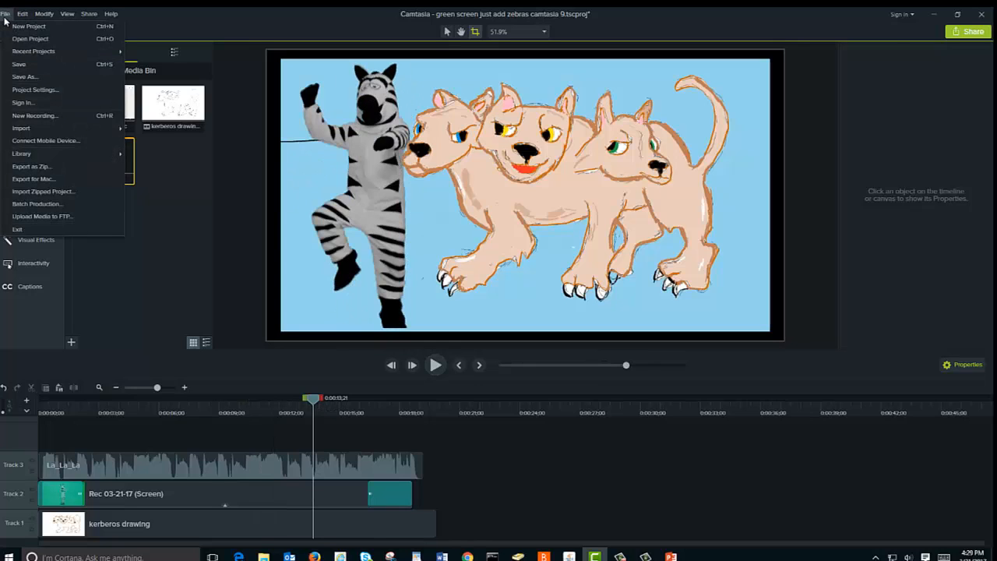
click(21, 66)
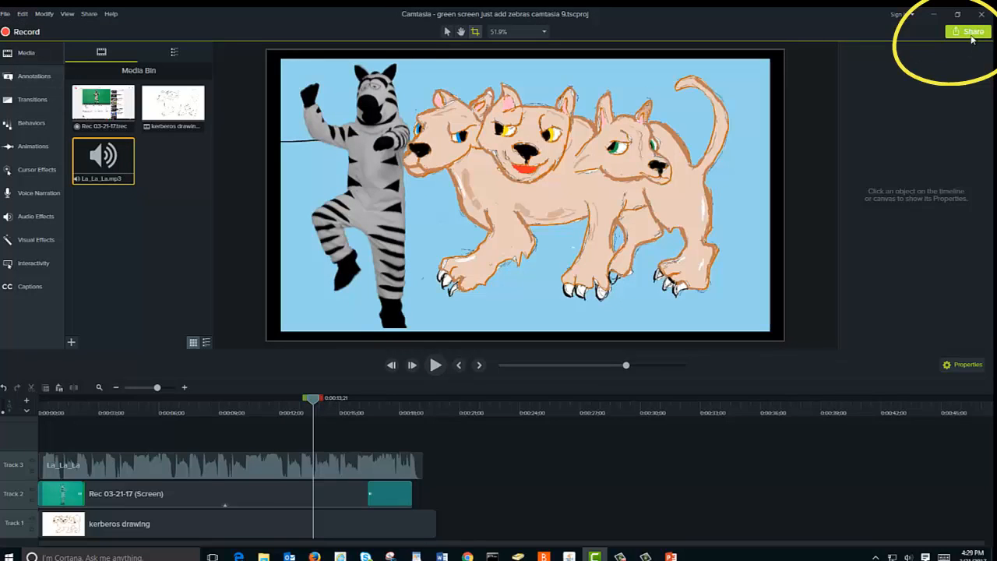
Step: Start producing the video with a watermark, review the available production presets and keep Custom production settings
click(971, 35)
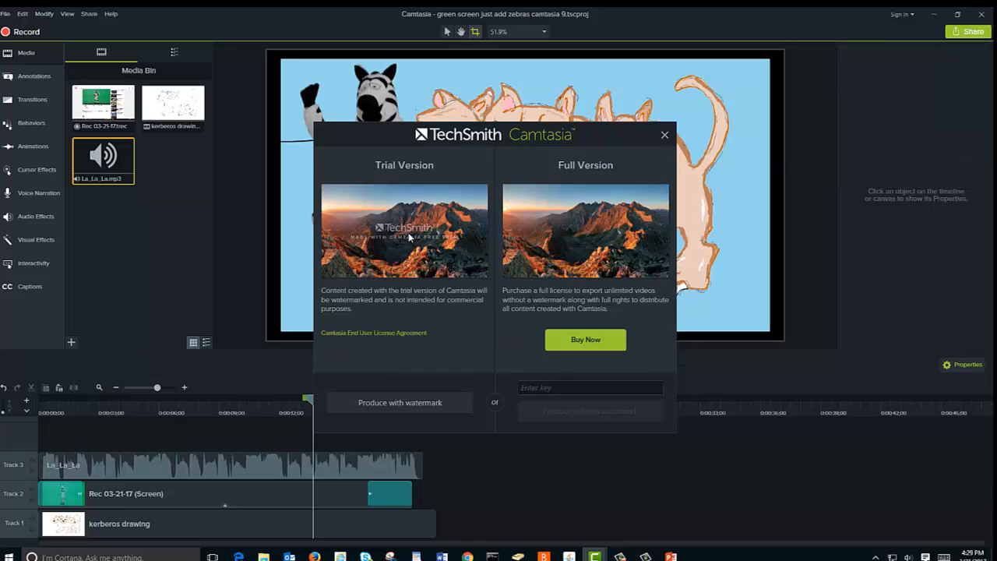
click(433, 407)
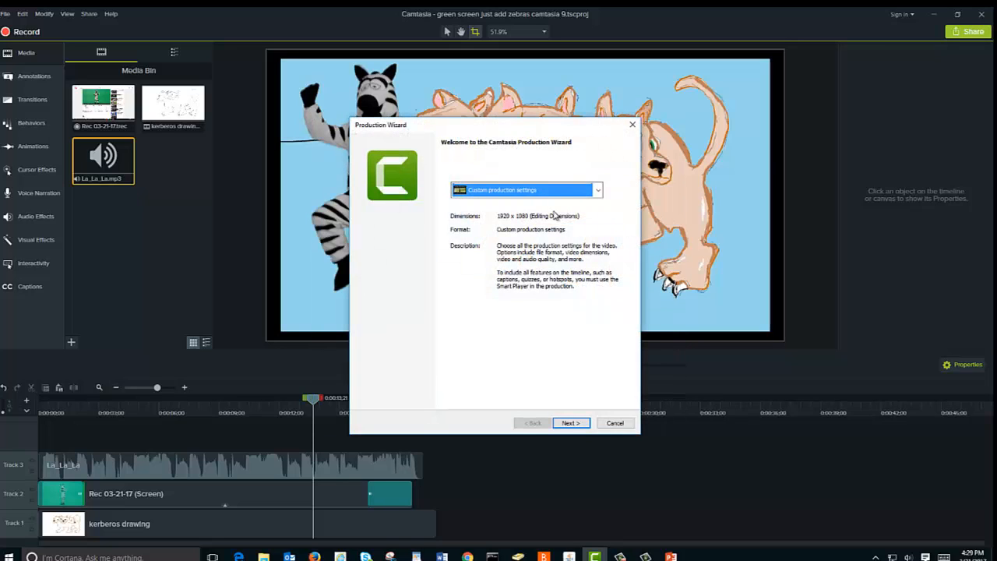
click(599, 191)
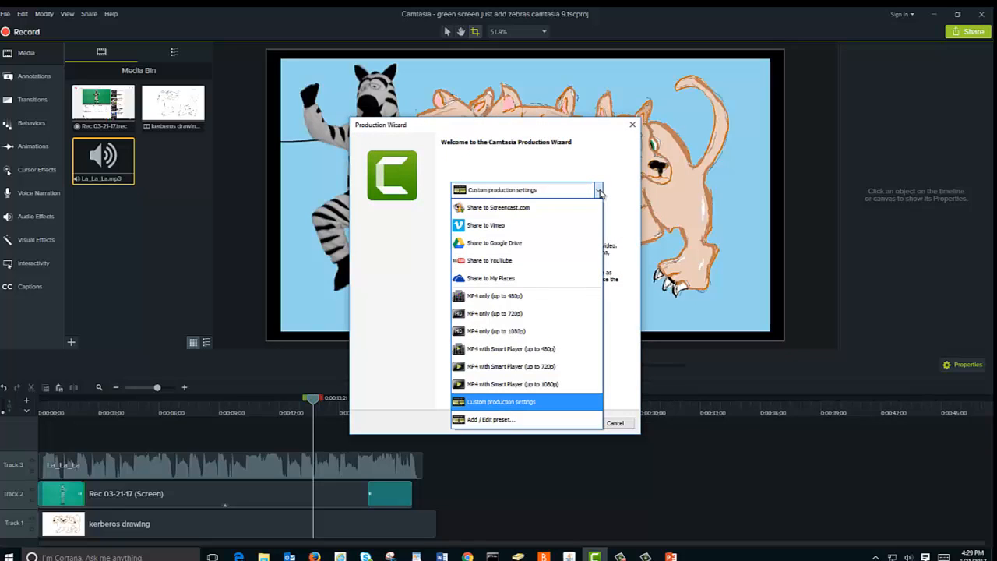
click(598, 191)
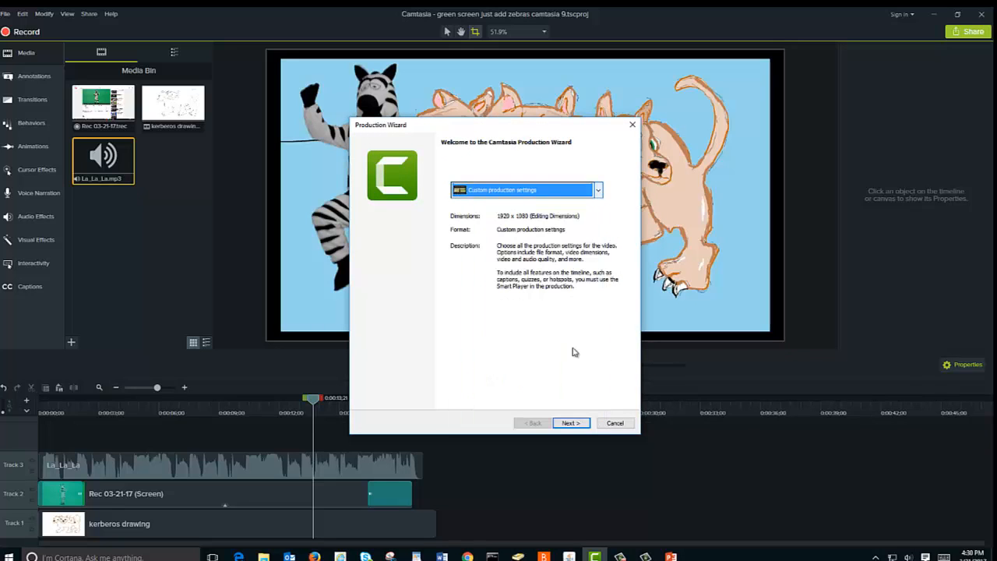
Step: Produce the video as MP4 - Smart Player (HTML5) with default player and video options, named green screen just add zebras camtasia 9
click(573, 423)
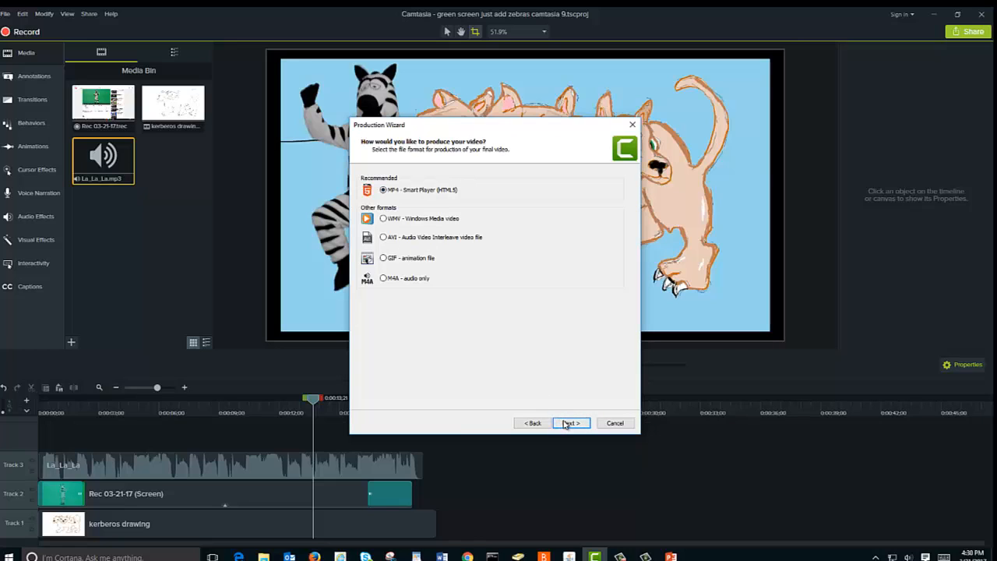
click(567, 423)
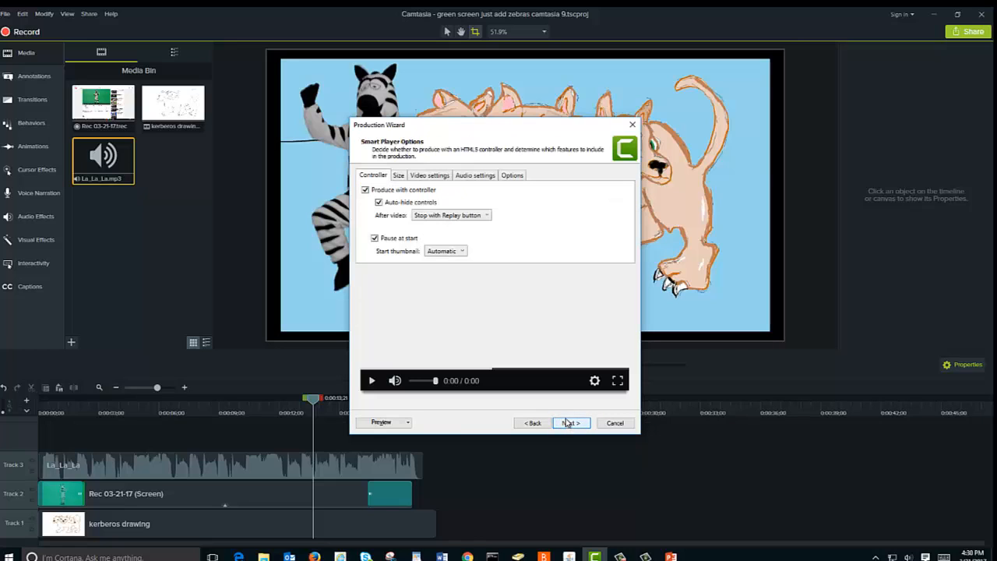
click(570, 423)
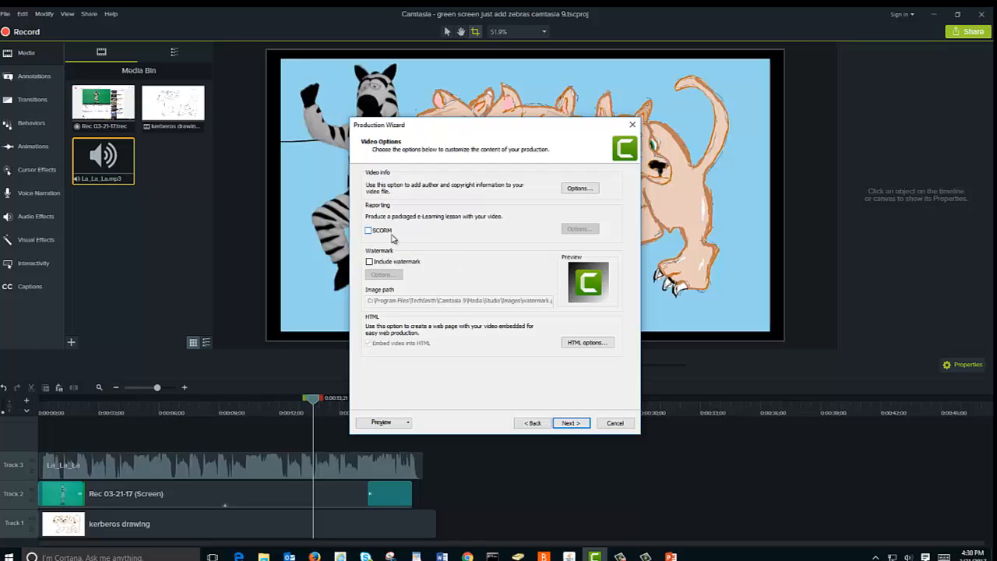
click(571, 423)
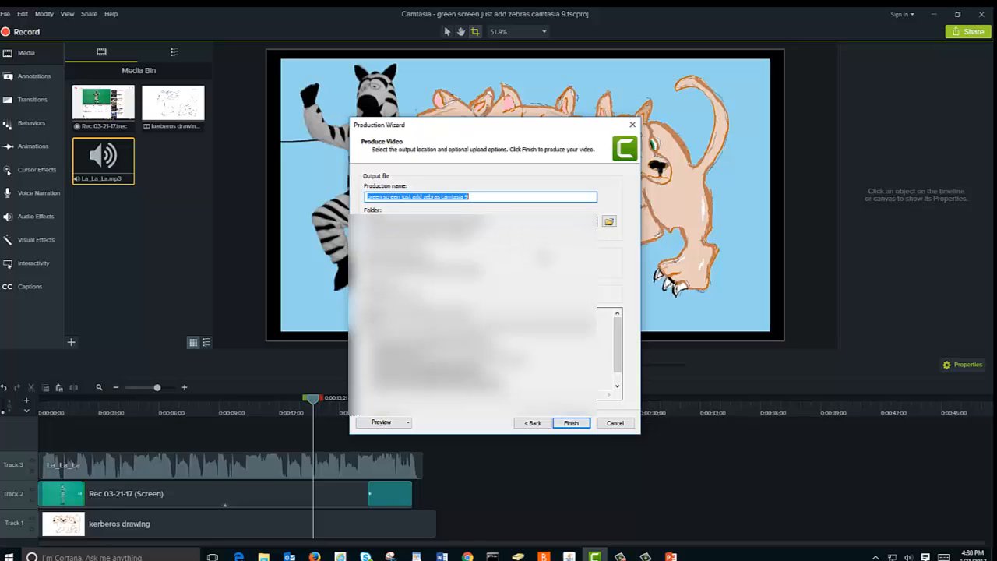
click(573, 423)
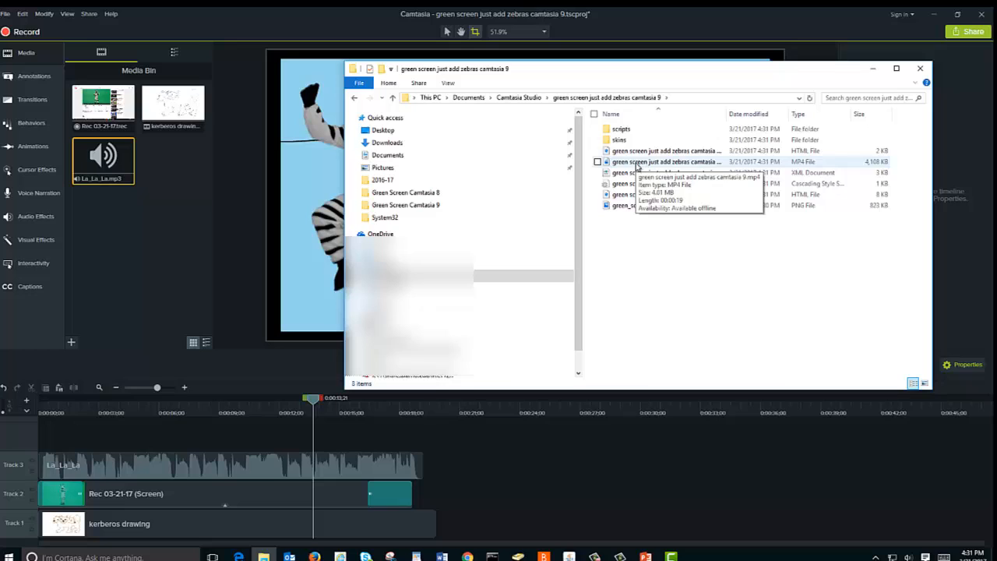
Step: Open the produced MP4 file of green screen just add zebras camtasia 9 from its output folder with a chosen video program
click(637, 162)
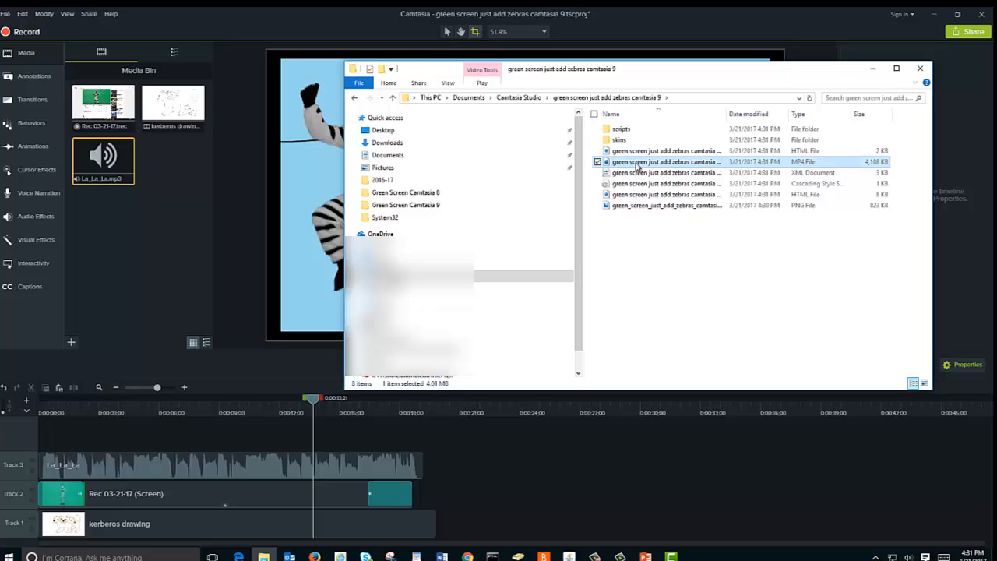
right_click(635, 162)
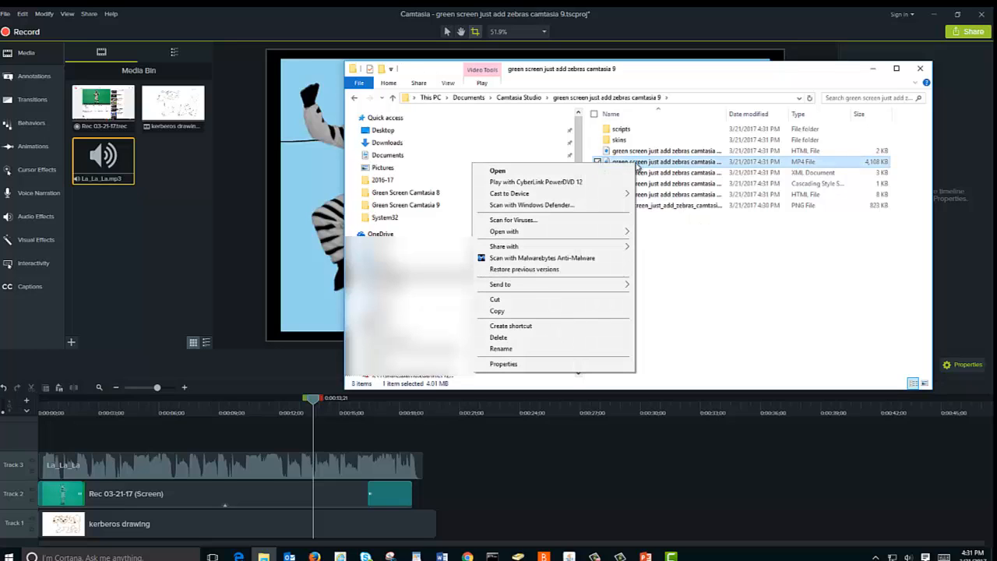
mouse_move(594, 237)
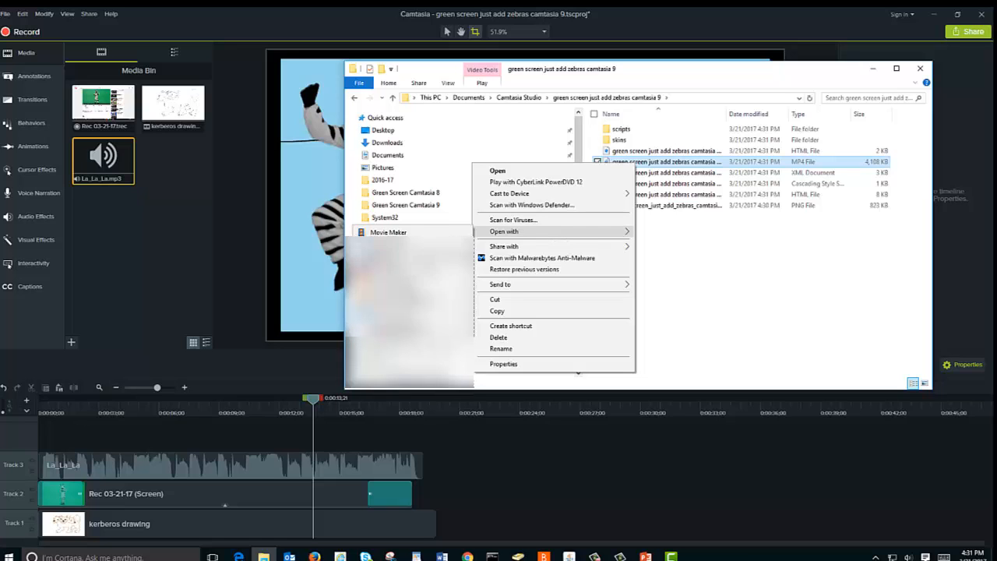
click(421, 303)
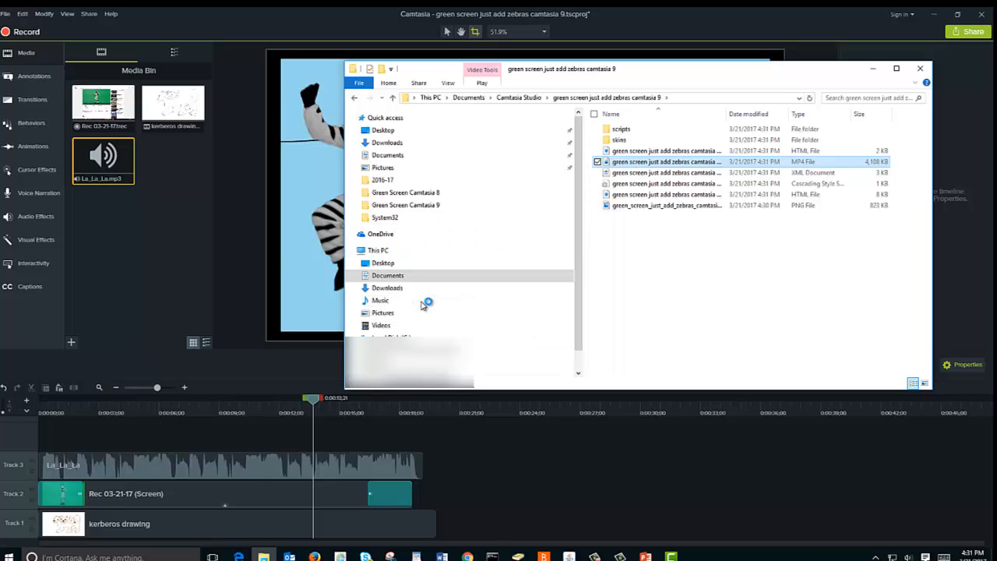